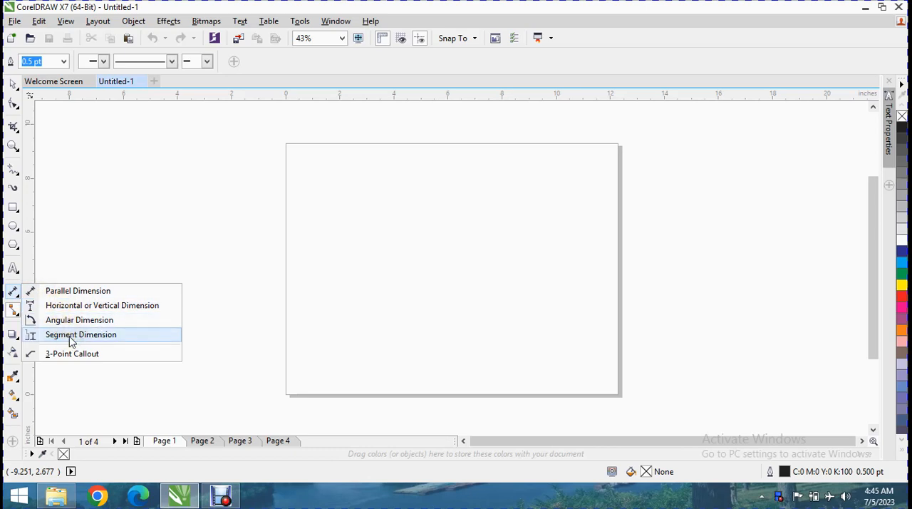
Draw a rectangle about 4.14 by 2.01 inches near the page's upper-left corner and fill it green
click(11, 313)
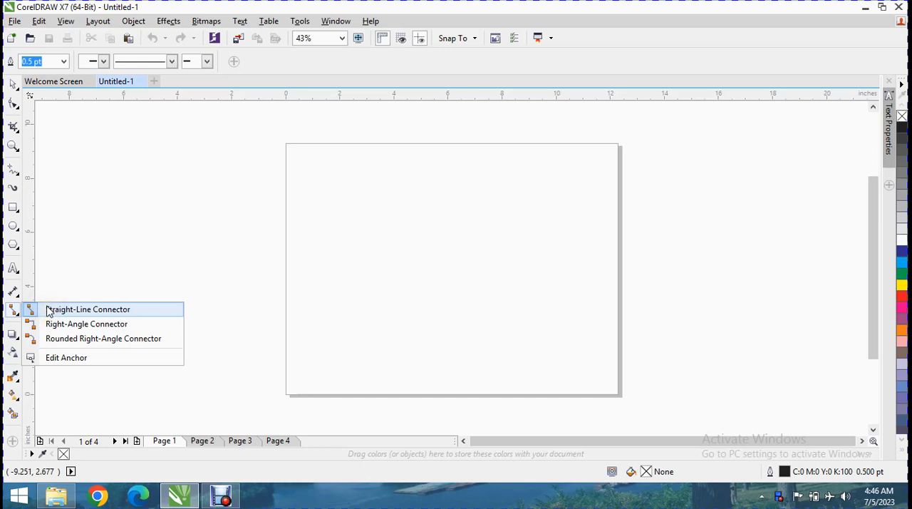
click(48, 310)
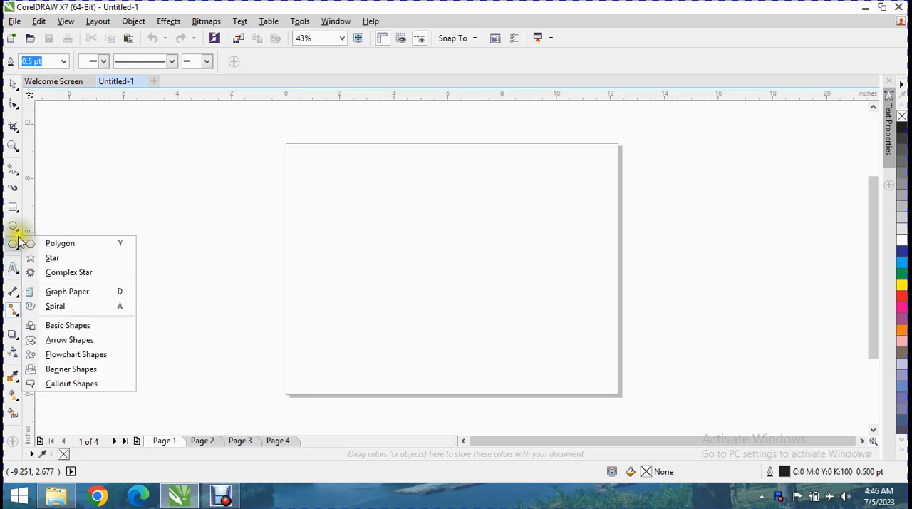
click(17, 206)
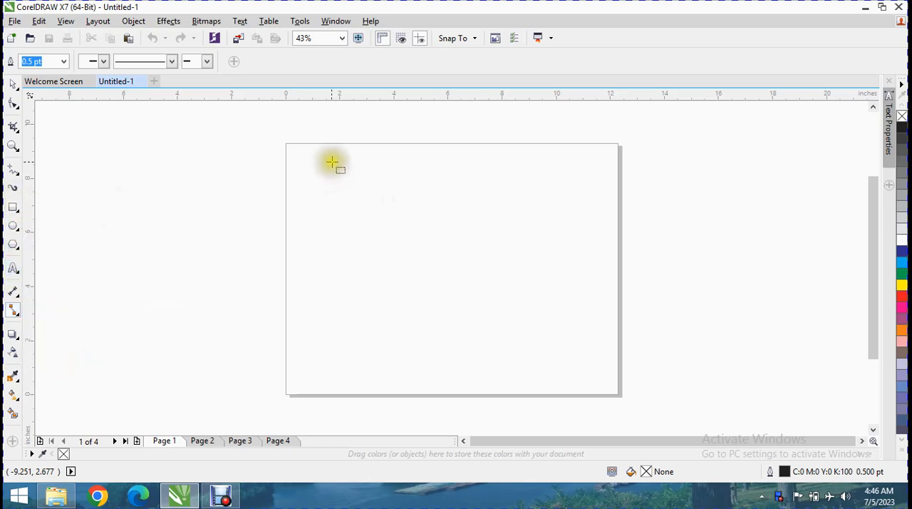
drag(331, 163, 456, 209)
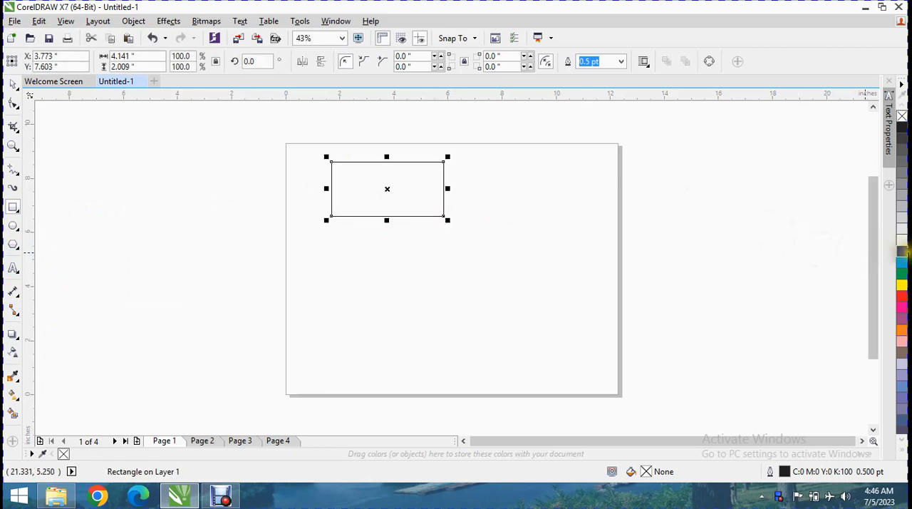
click(900, 273)
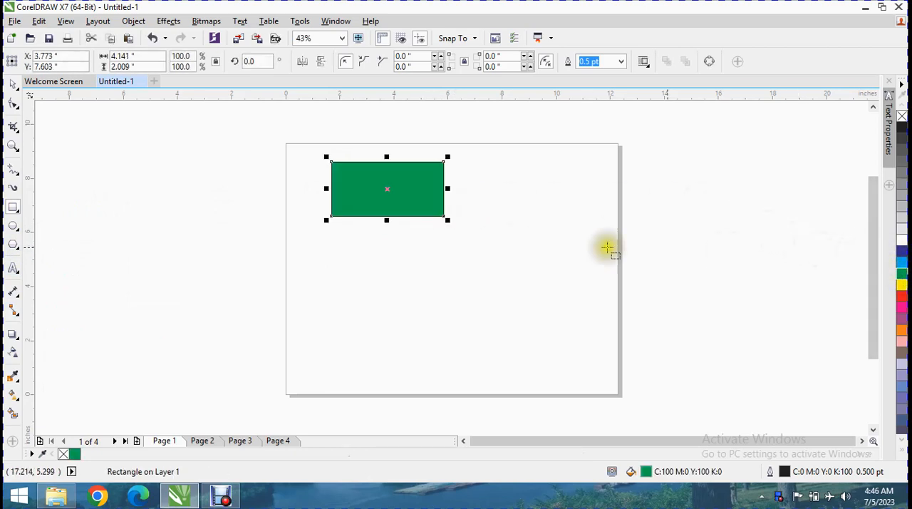
Draw a five-pointed star about 4.01 by 3.08 inches below the rectangle and fill it yellow
click(18, 233)
click(17, 245)
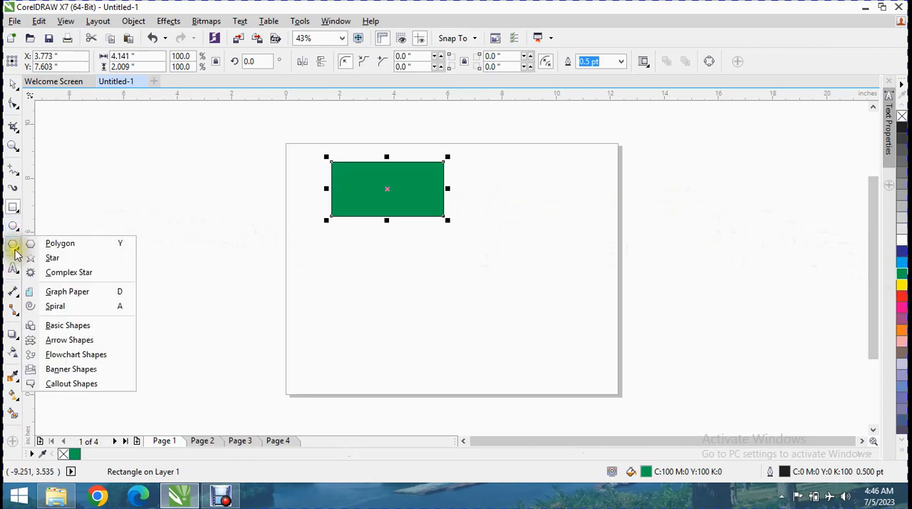
click(50, 258)
drag(339, 300, 452, 390)
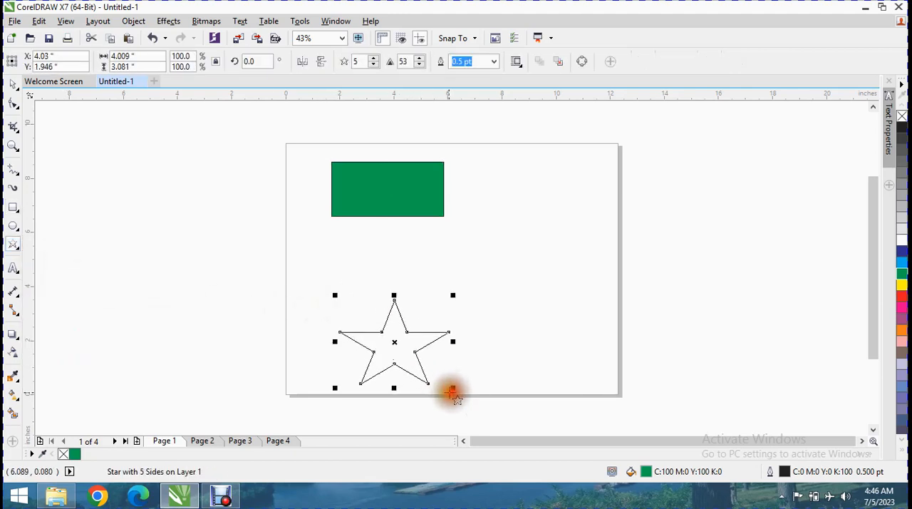
click(902, 285)
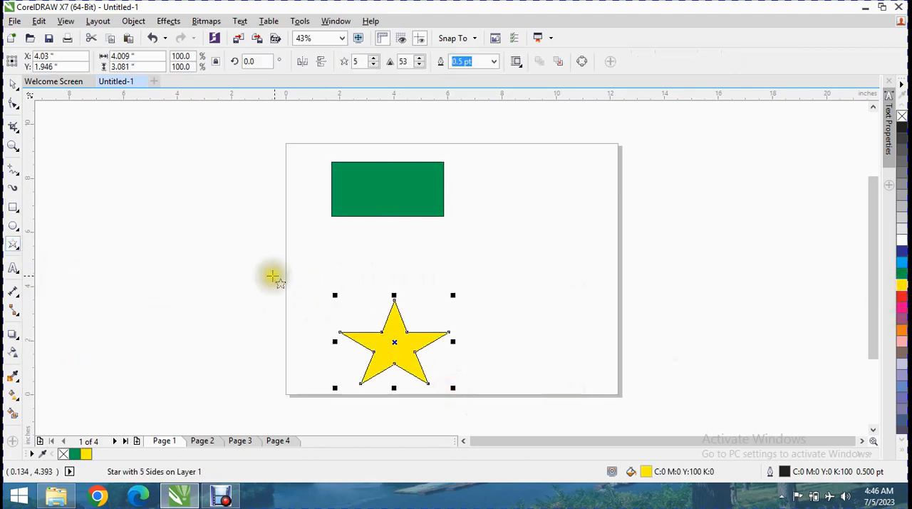
Draw a straight-line connector from the star's top point to the green rectangle's lower-left corner
click(16, 310)
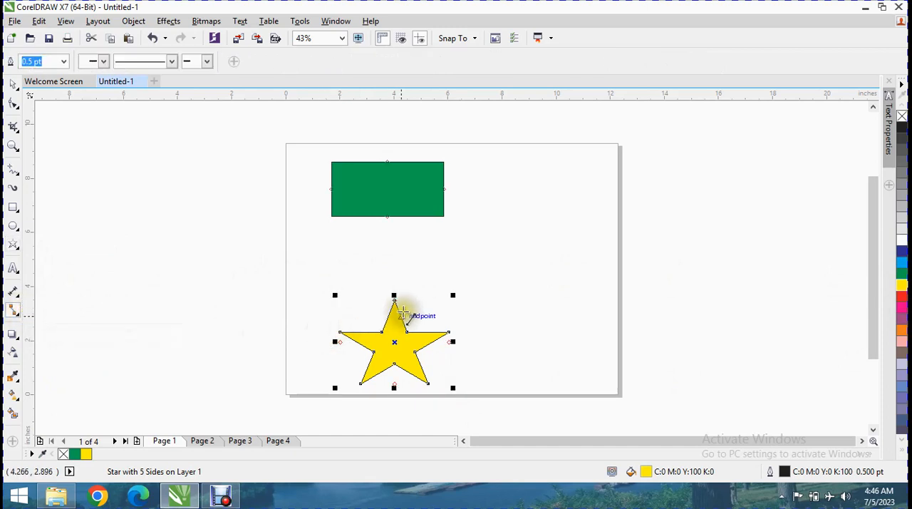
click(395, 301)
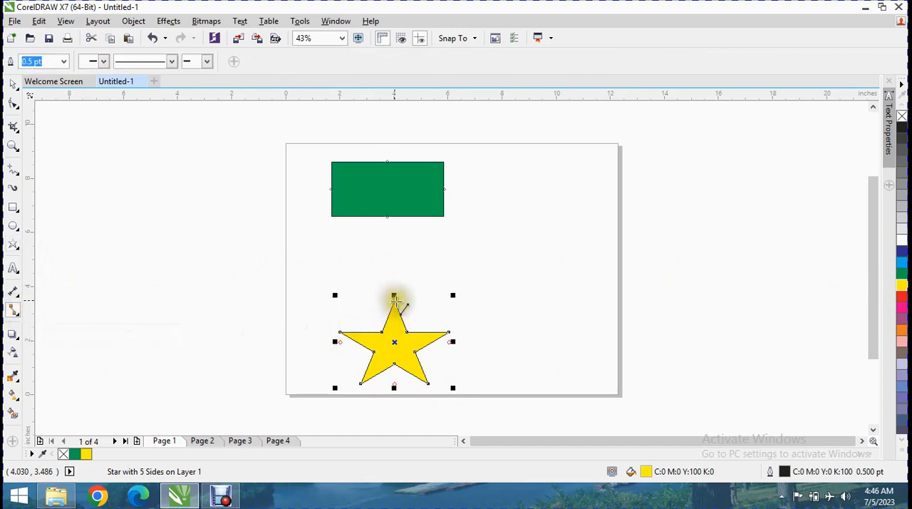
drag(394, 303, 393, 293)
drag(336, 245, 336, 219)
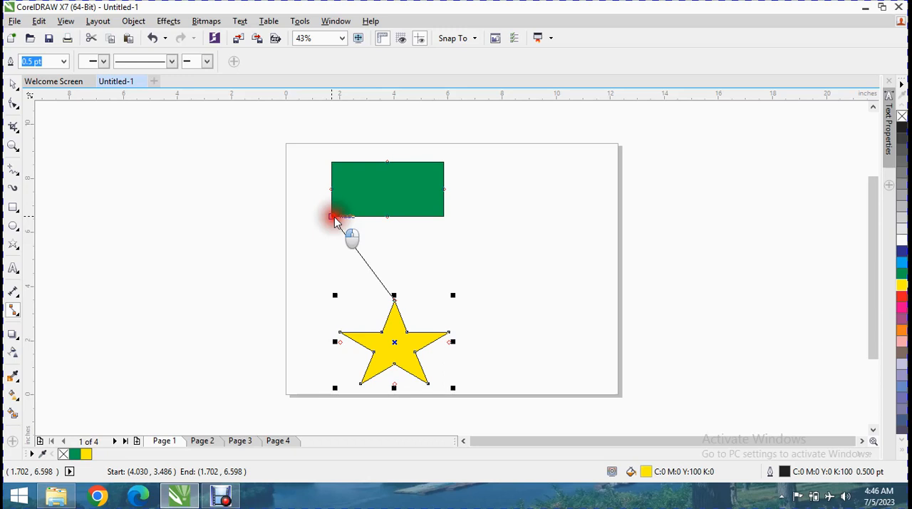
drag(334, 218, 335, 218)
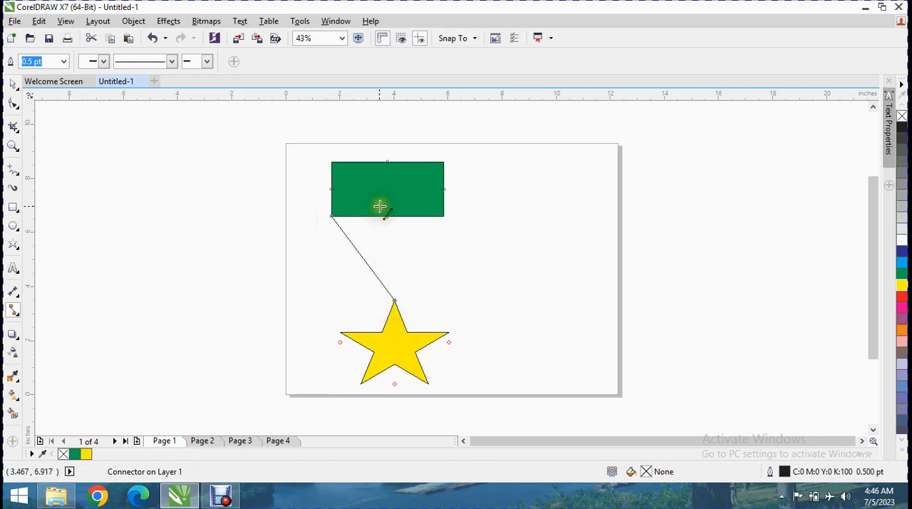
Move the green rectangle off the page, just beyond its left edge
click(13, 83)
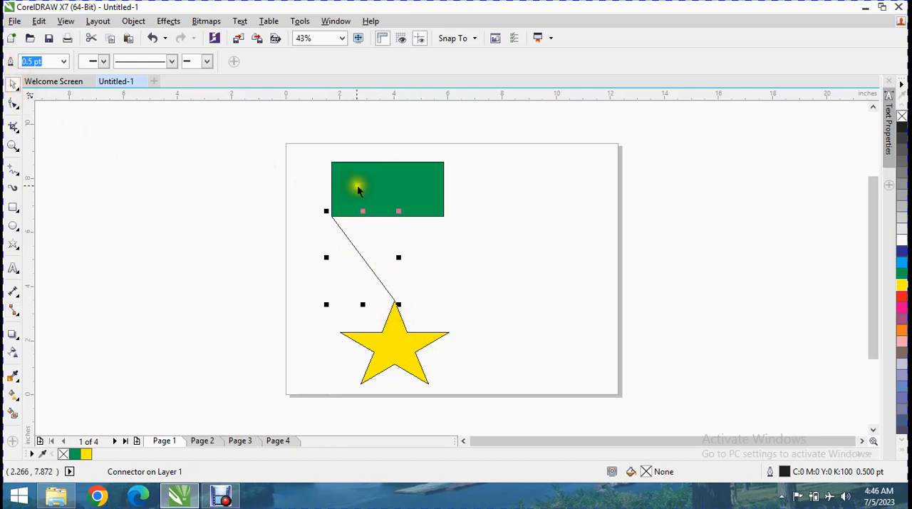
click(377, 189)
drag(378, 188, 210, 193)
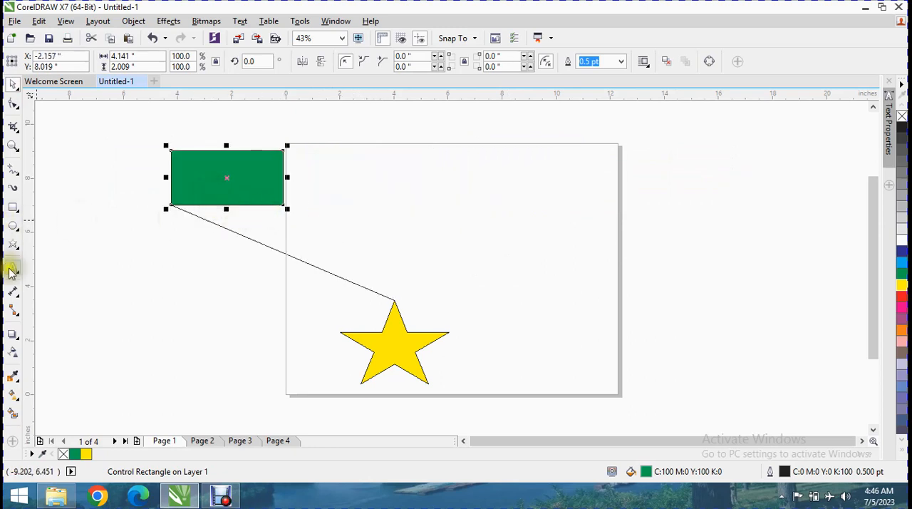
Connect the rectangle's lower-right corner to the star's right point, and move the rectangle onto the page and back off its left edge
click(13, 310)
drag(286, 208, 458, 336)
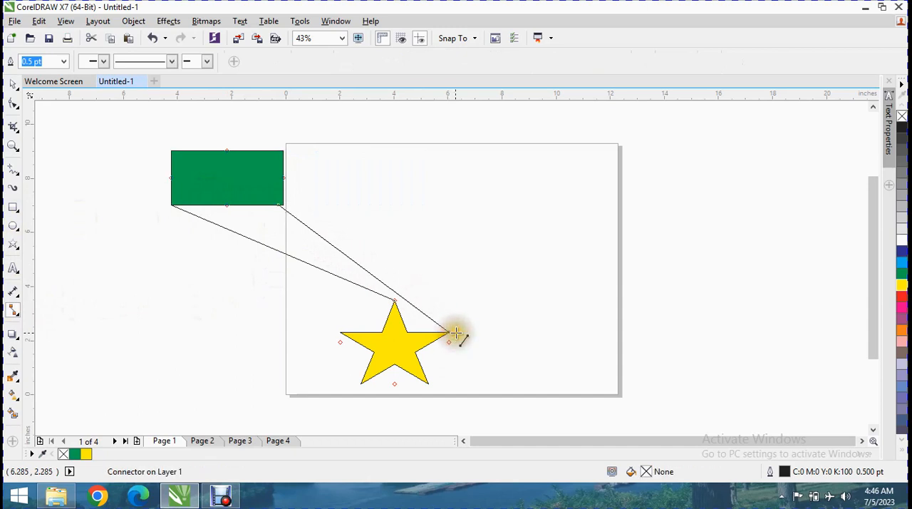
click(14, 84)
drag(248, 188, 474, 187)
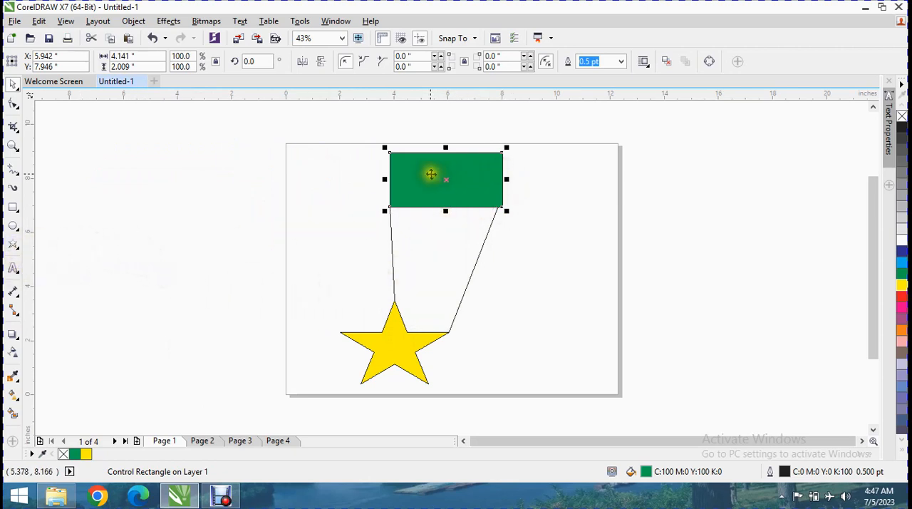
drag(431, 174, 208, 158)
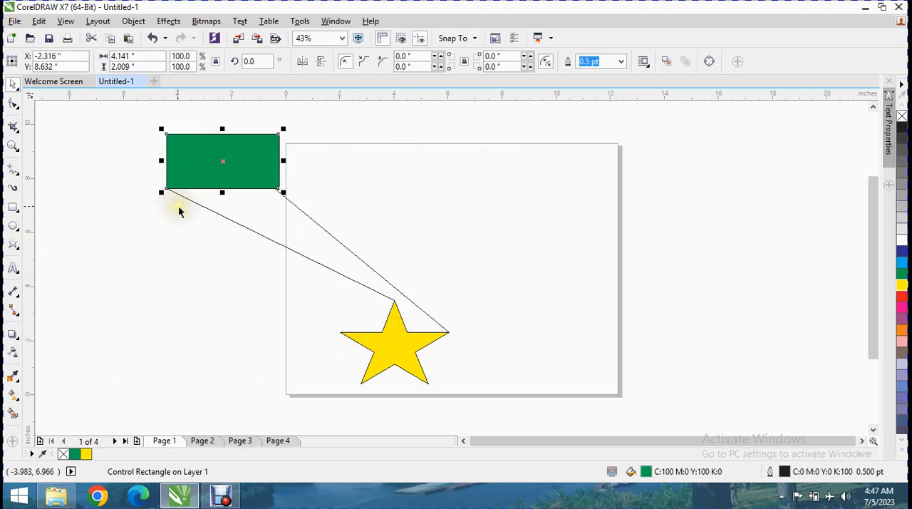
Connect the star's left point to the middle of the rectangle's right side, and move the rectangle farther left
click(13, 307)
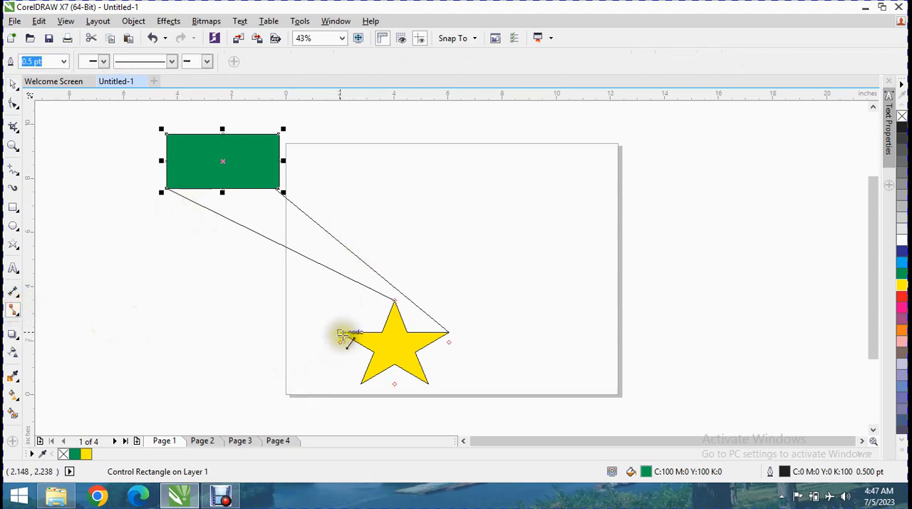
drag(341, 334, 280, 161)
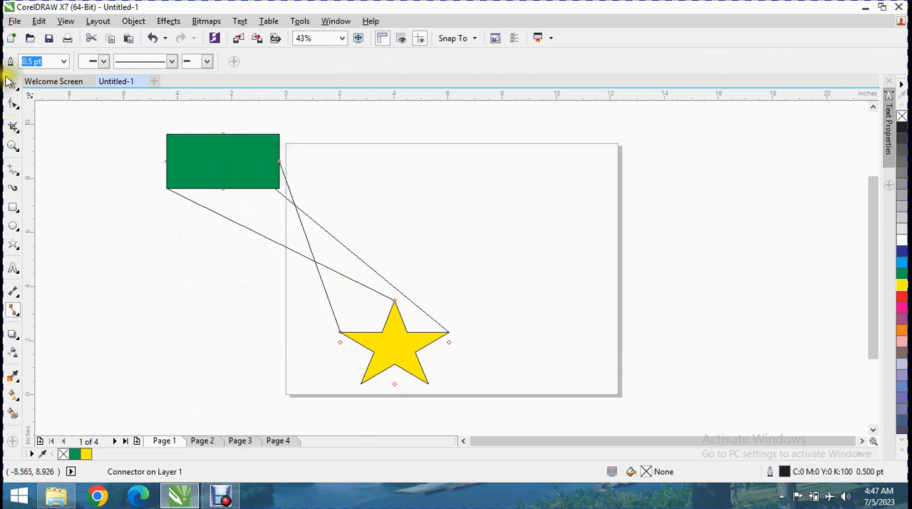
click(13, 84)
drag(221, 158, 177, 158)
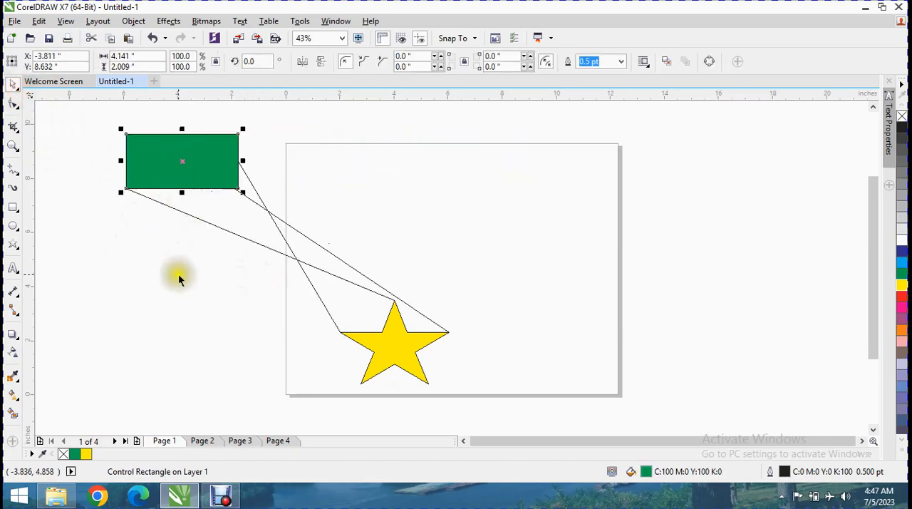
Draw a straight connector from the star's lower-left point to just outside the rectangle's left side, and move the rectangle to the page's top center
click(13, 310)
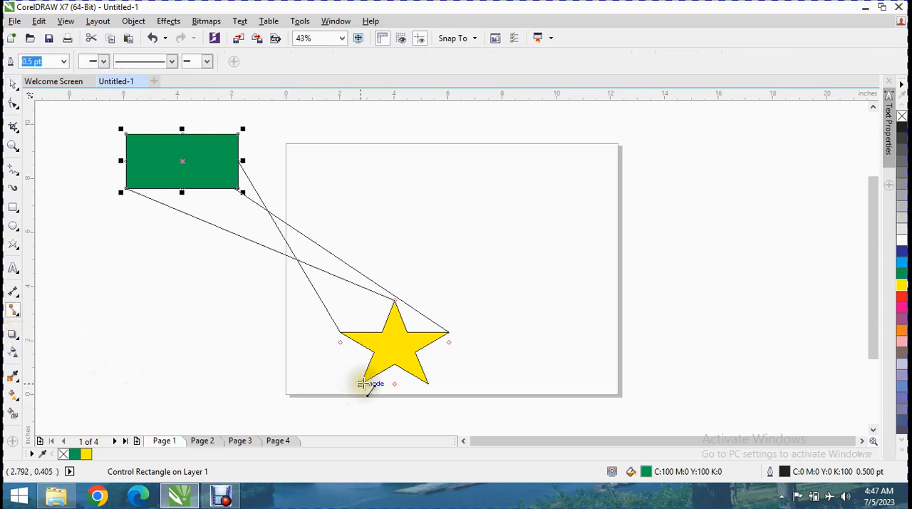
drag(363, 383, 119, 163)
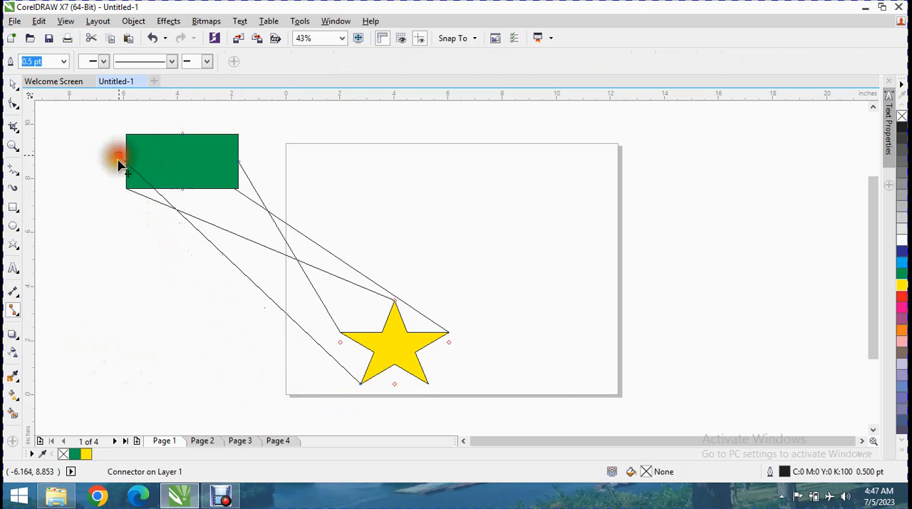
click(14, 86)
drag(187, 163, 448, 171)
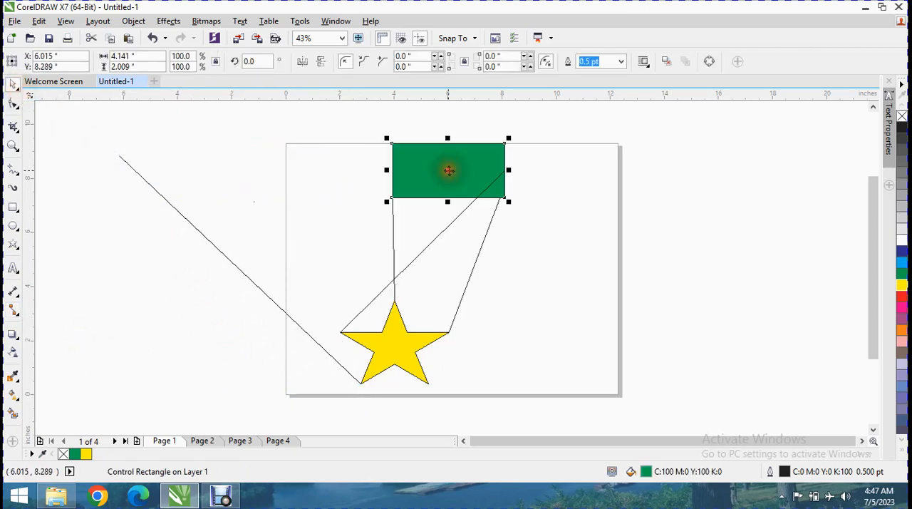
Shorten the loose connector attached to the star's lower-left point by pulling in its free end
click(121, 158)
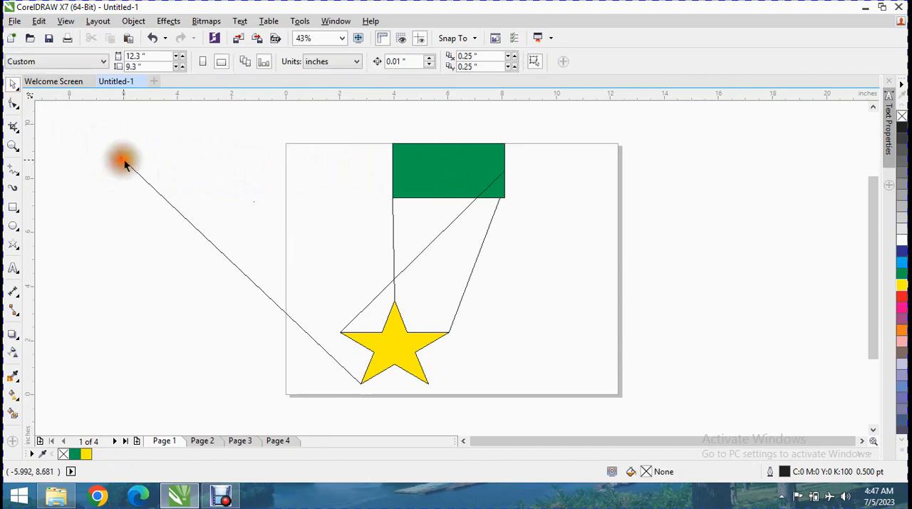
drag(114, 150, 263, 230)
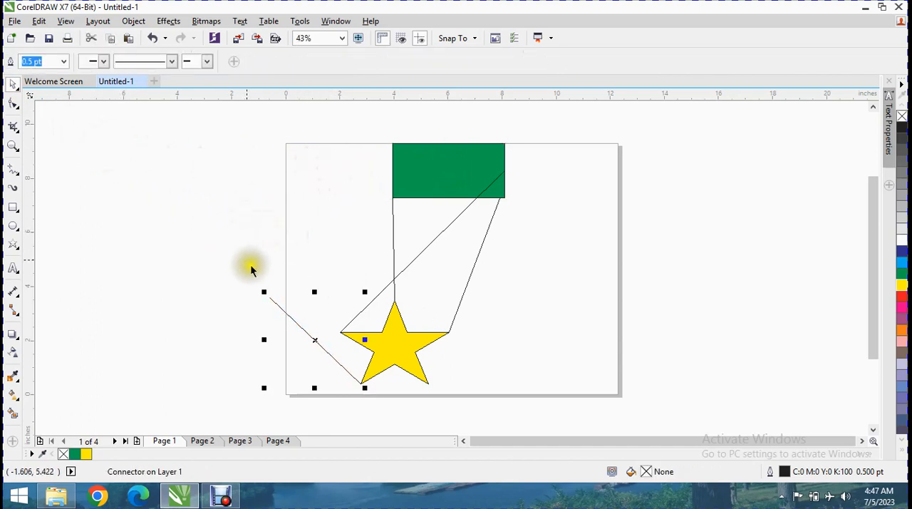
Set the green rectangle's outline width to 16 pt
click(434, 183)
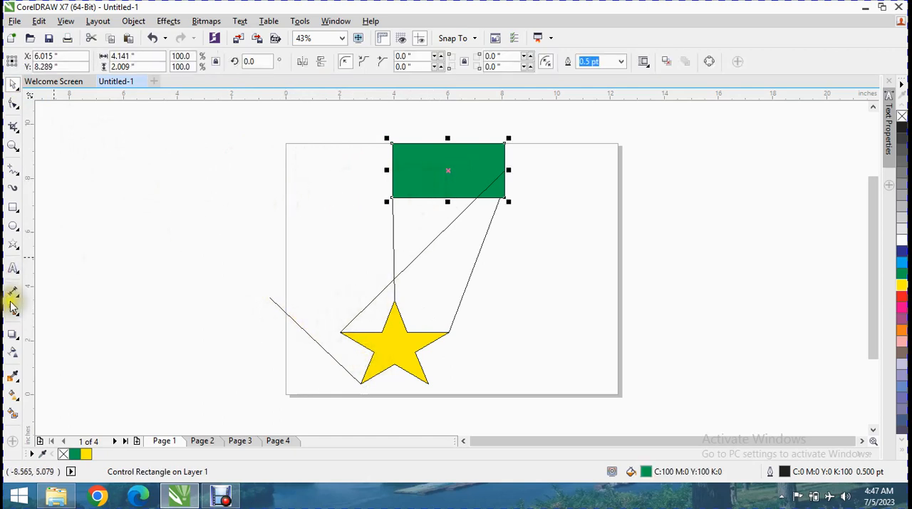
click(19, 314)
click(329, 195)
click(433, 198)
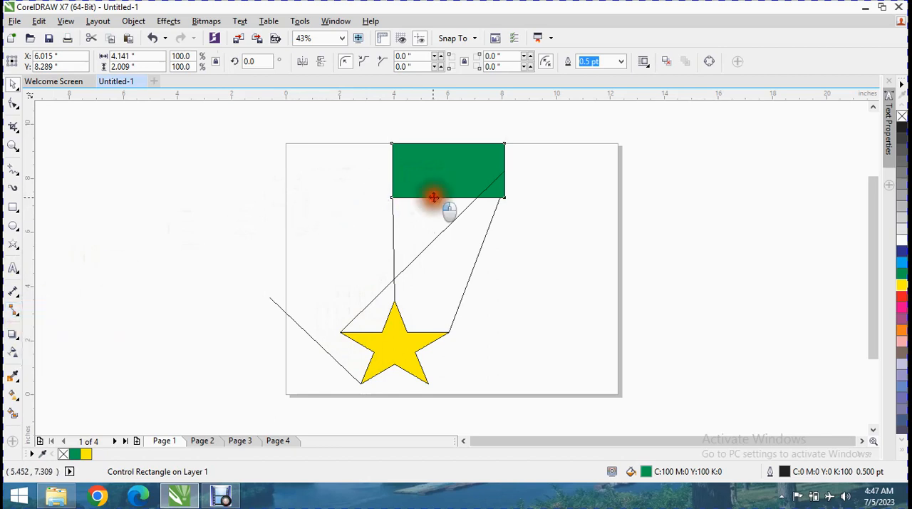
click(13, 311)
click(62, 63)
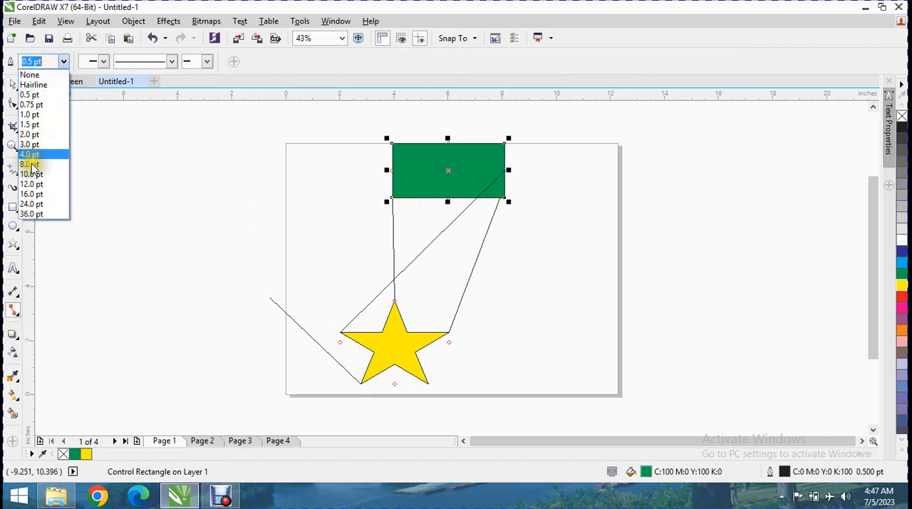
click(29, 195)
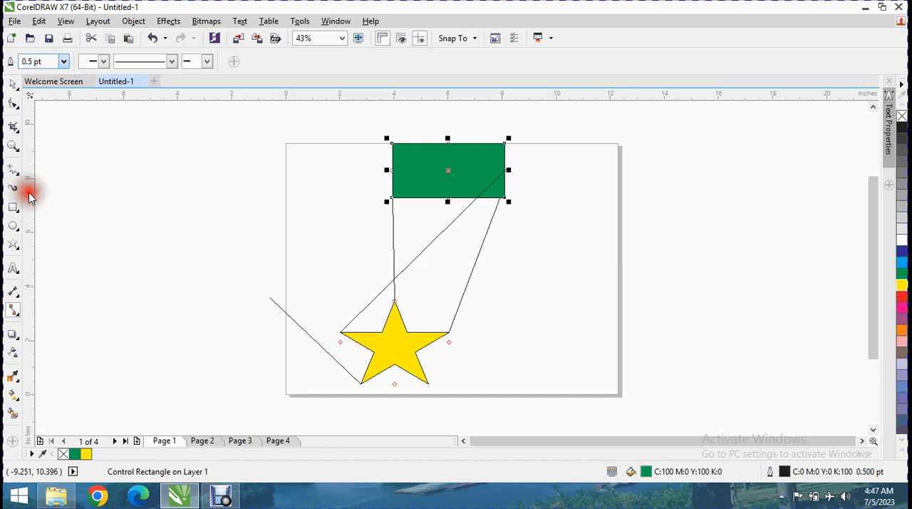
Draw a straight-line connector from the middle of the rectangle's bottom edge to the star's lower-right point
click(423, 253)
click(435, 238)
mouse_move(444, 197)
mouse_down()
mouse_move(450, 236)
mouse_move(421, 373)
mouse_move(427, 382)
mouse_up()
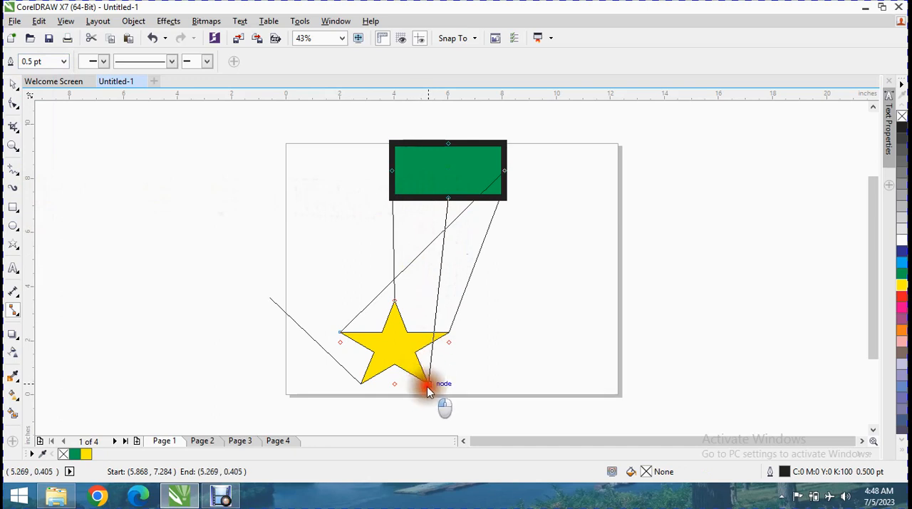
Set the new connector's line width to 16 pt and add an open arrowhead at its rectangle end
click(64, 62)
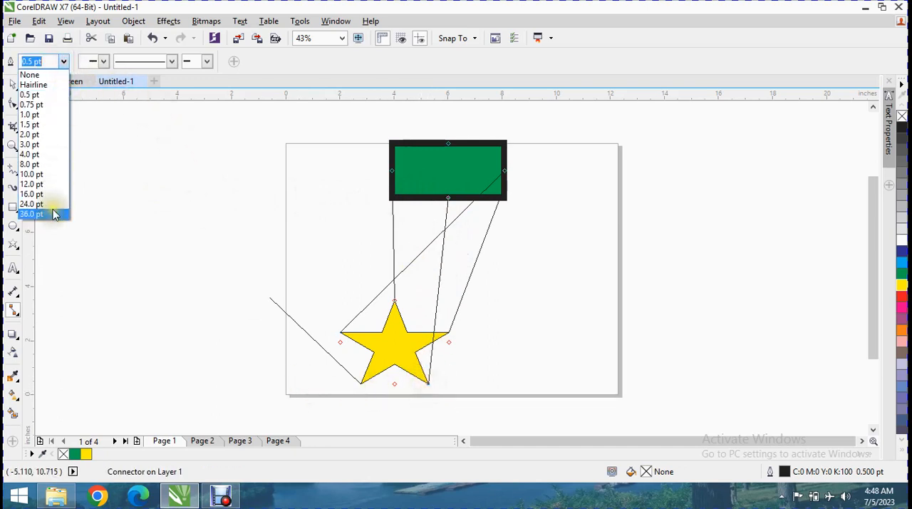
click(51, 193)
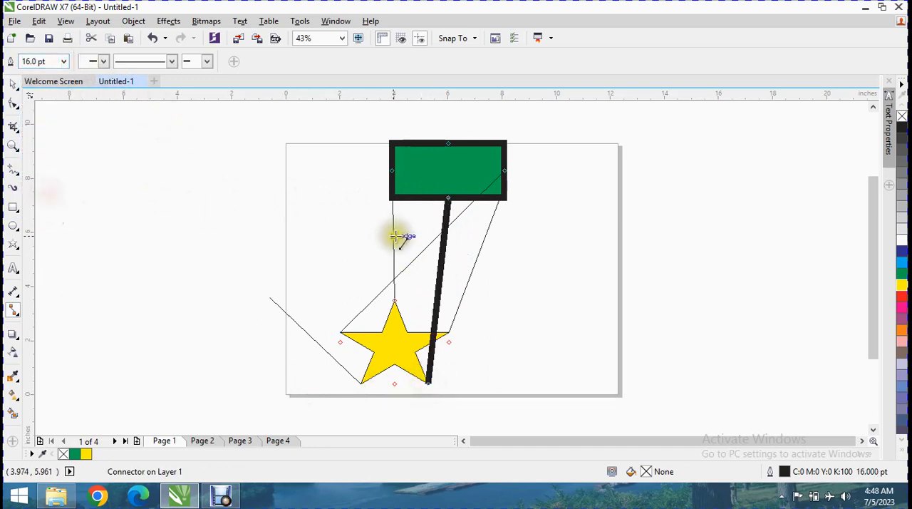
click(103, 62)
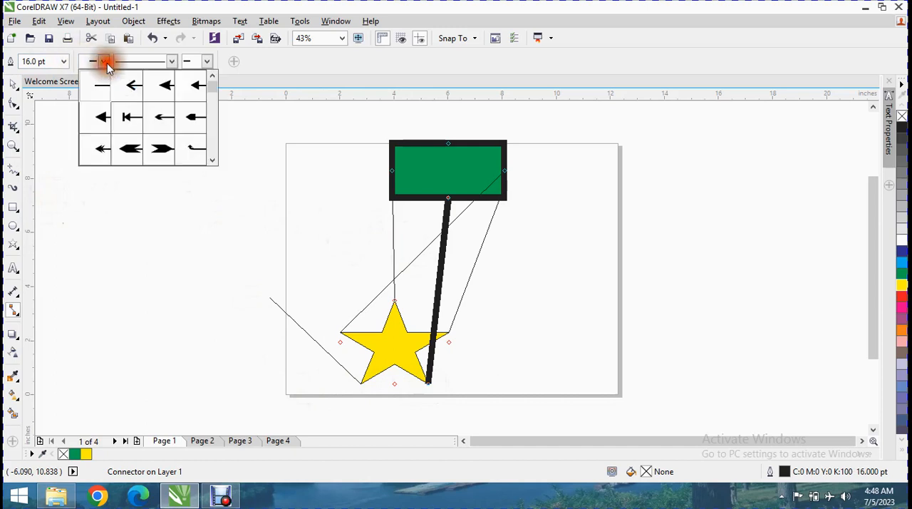
click(135, 86)
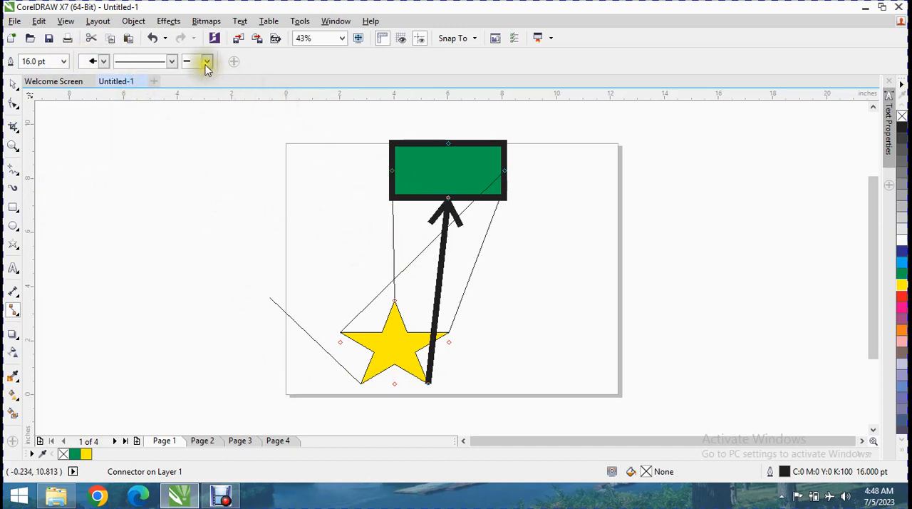
click(171, 63)
click(194, 180)
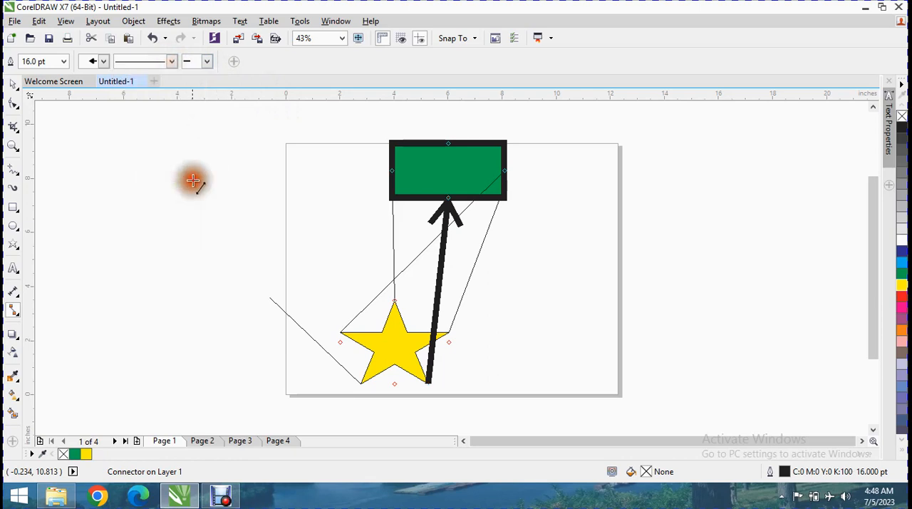
Give the thick connector a dashed line style and add a feathered arrow tail at its star end
click(206, 62)
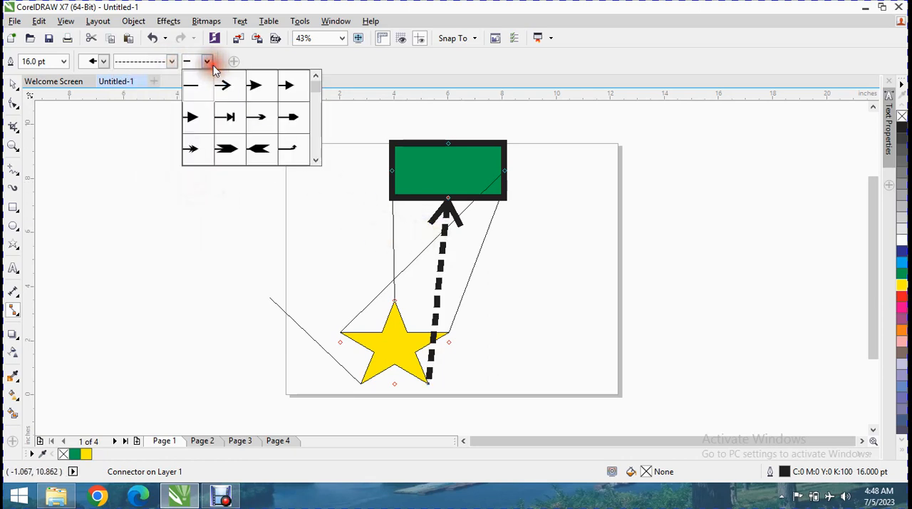
click(252, 148)
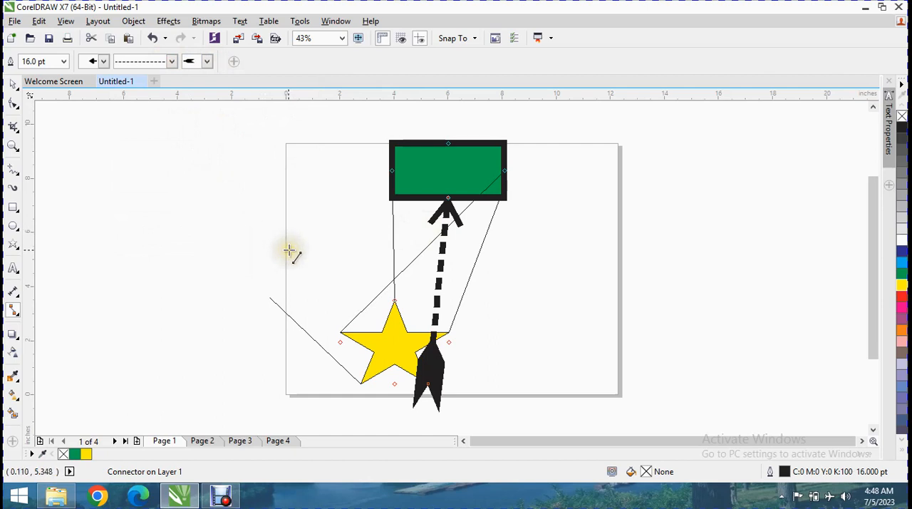
Switch to the Right-Angle Connector tool
click(16, 311)
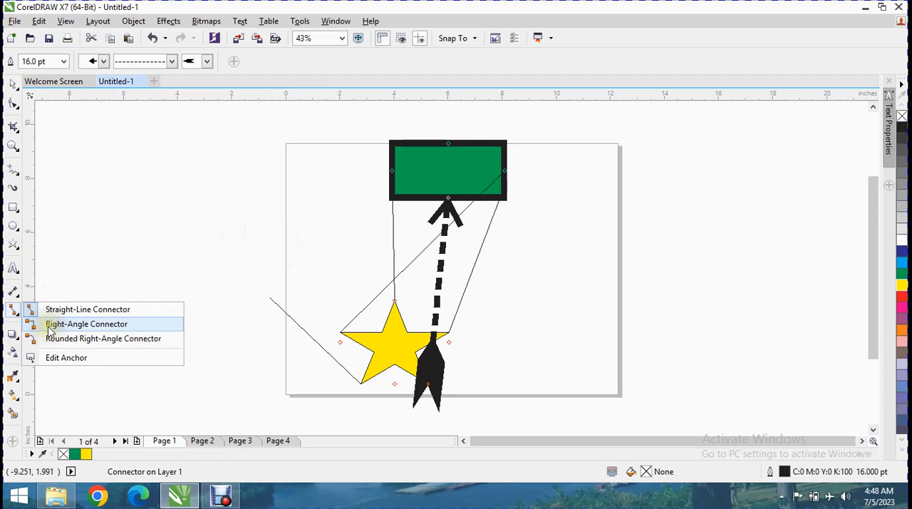
click(49, 327)
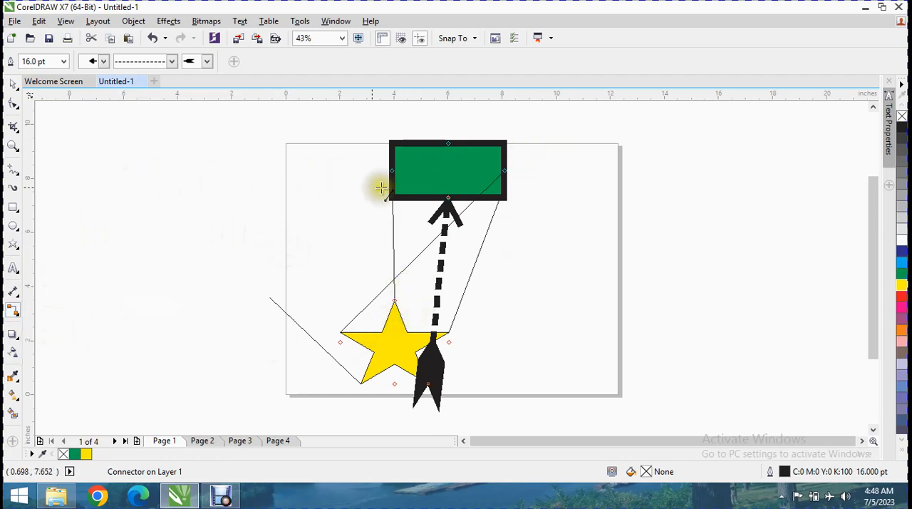
click(27, 84)
click(9, 88)
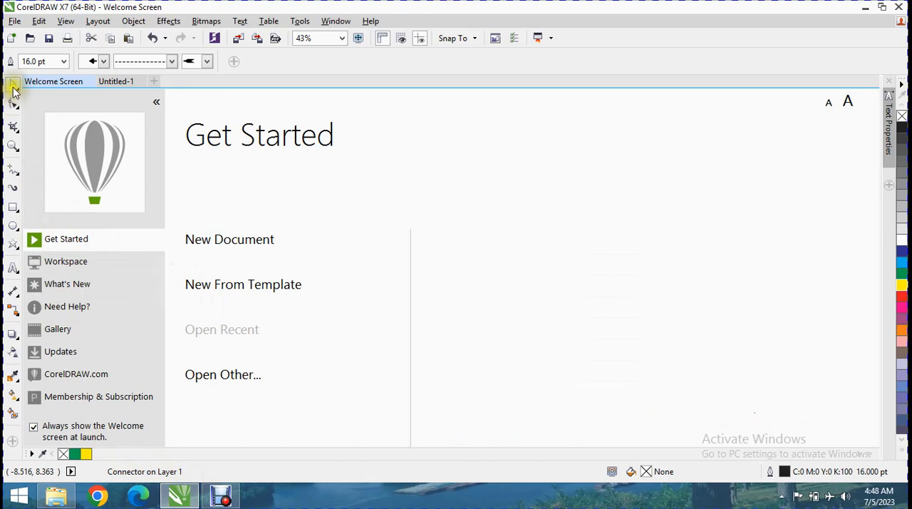
click(156, 104)
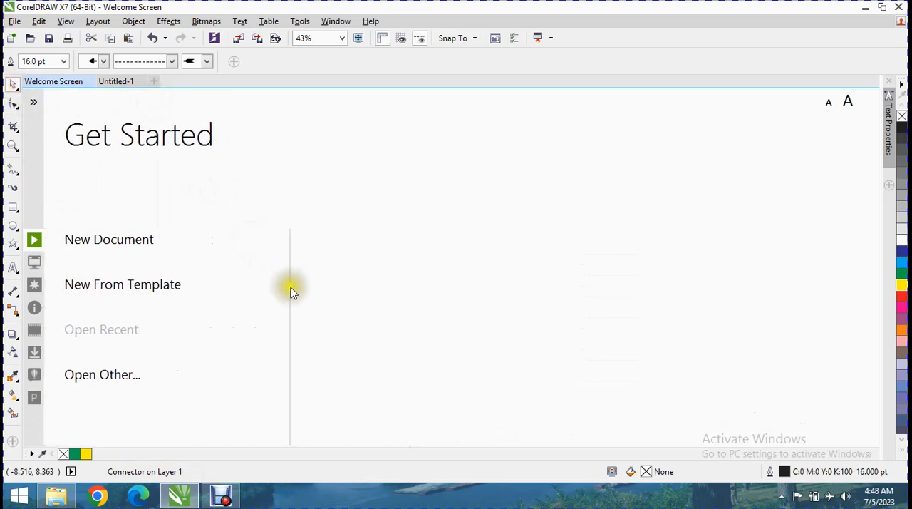
click(118, 81)
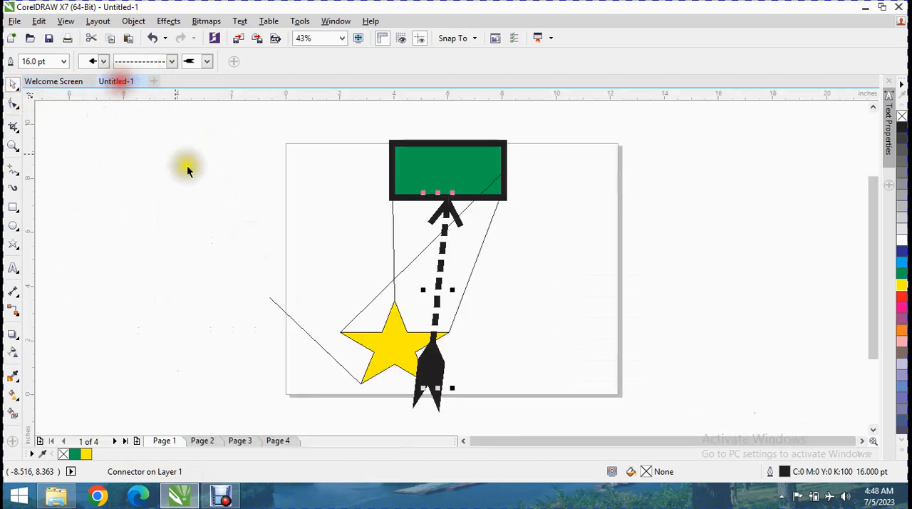
Delete the rectangle, the star and all their connectors from page 1
click(428, 205)
mouse_move(563, 127)
mouse_down()
mouse_move(490, 203)
mouse_move(268, 376)
mouse_up()
key(Delete)
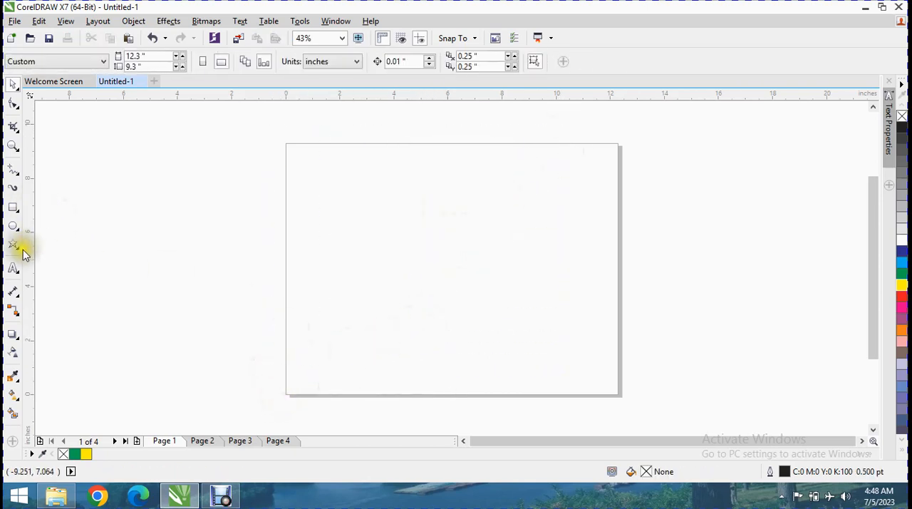
Draw a rectangle about 4.95 by 2.23 inches in the upper part of the page and fill it with light blue
click(20, 211)
drag(352, 148, 488, 210)
click(902, 262)
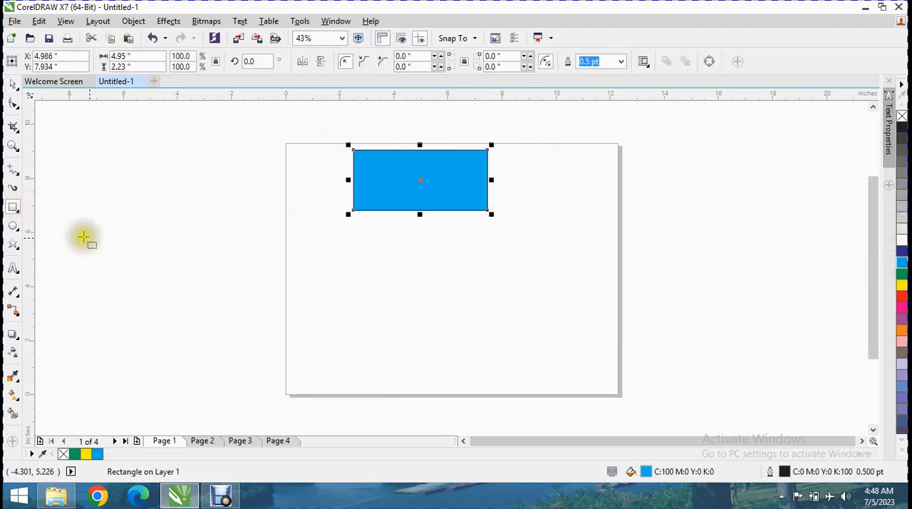
Draw a nine-point complex star about 3.03 by 3.14 inches below the blue rectangle
click(21, 250)
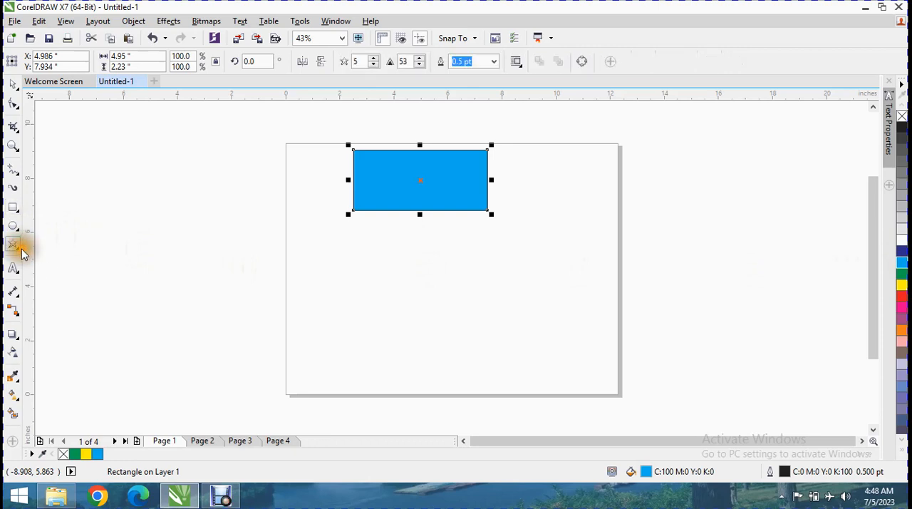
click(19, 255)
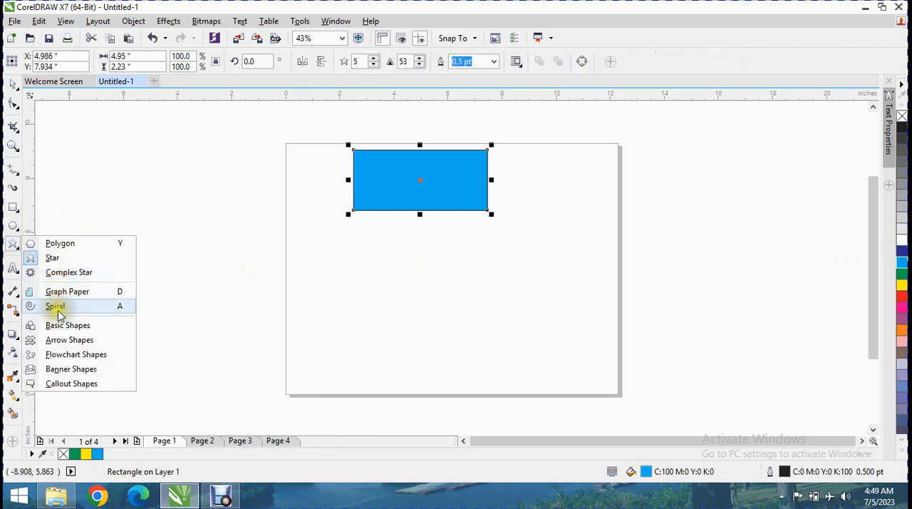
click(57, 272)
drag(377, 259, 377, 260)
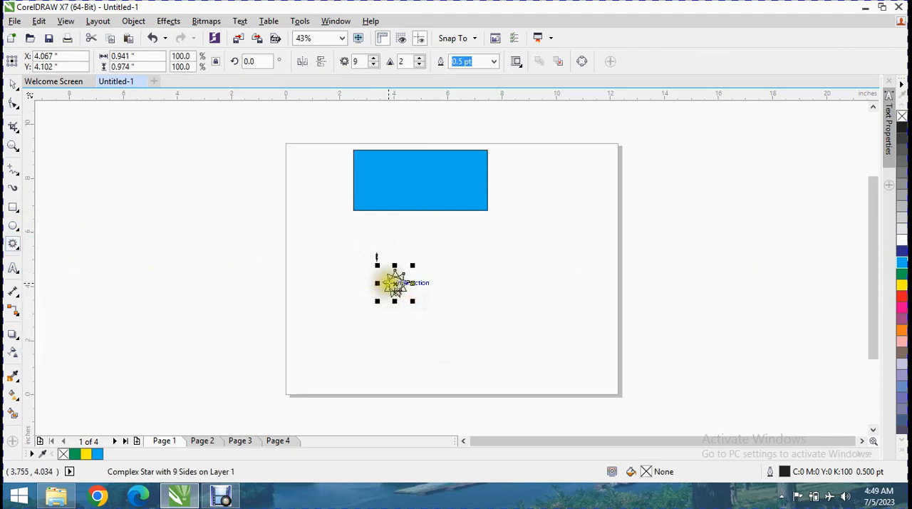
drag(413, 301, 496, 363)
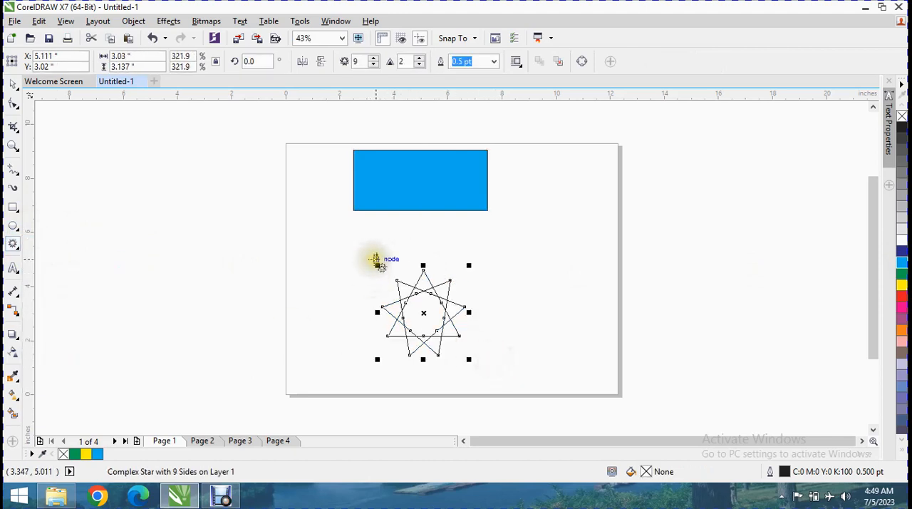
Fill the complex star with red
click(375, 258)
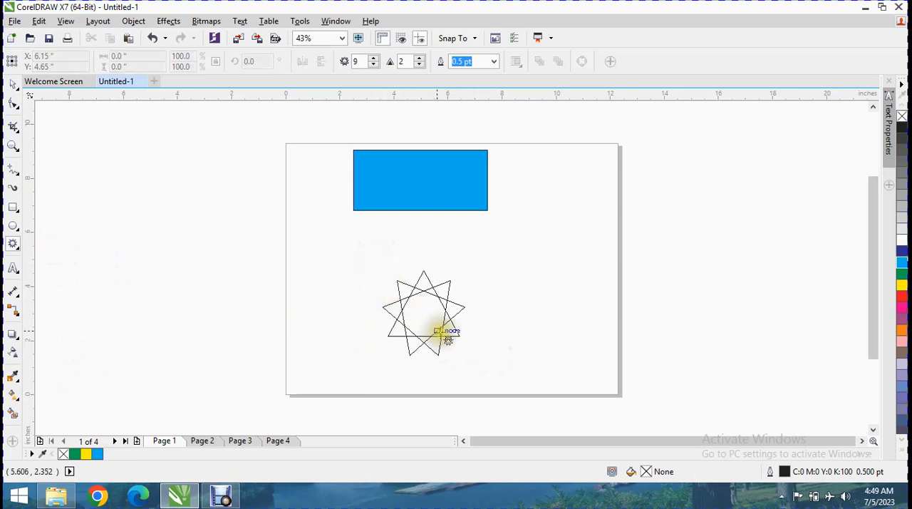
click(905, 319)
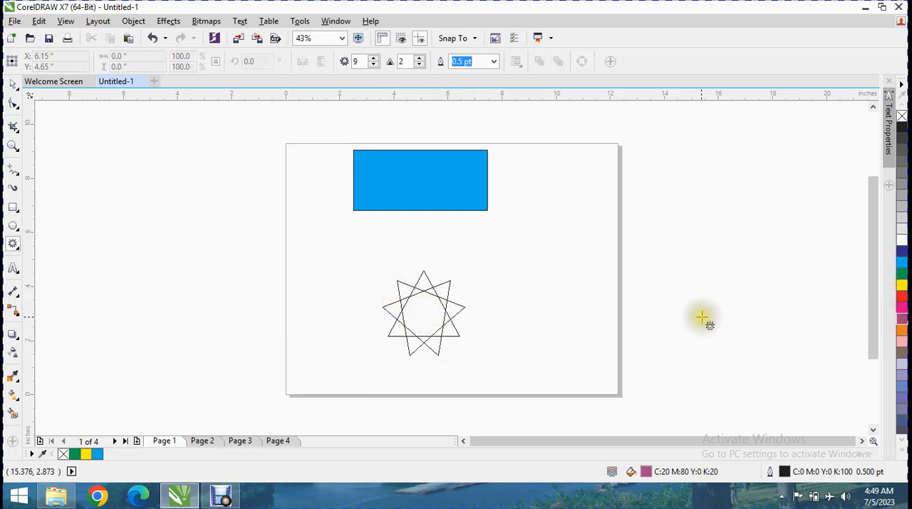
click(418, 299)
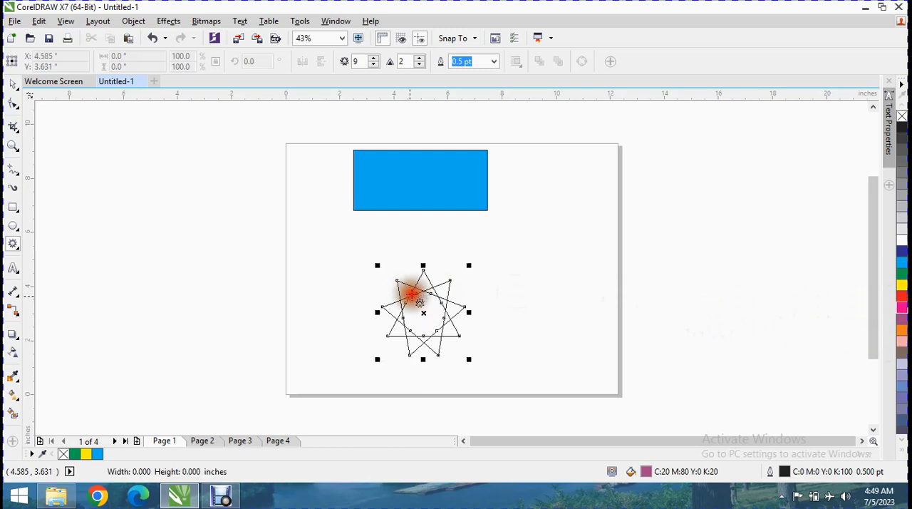
click(901, 305)
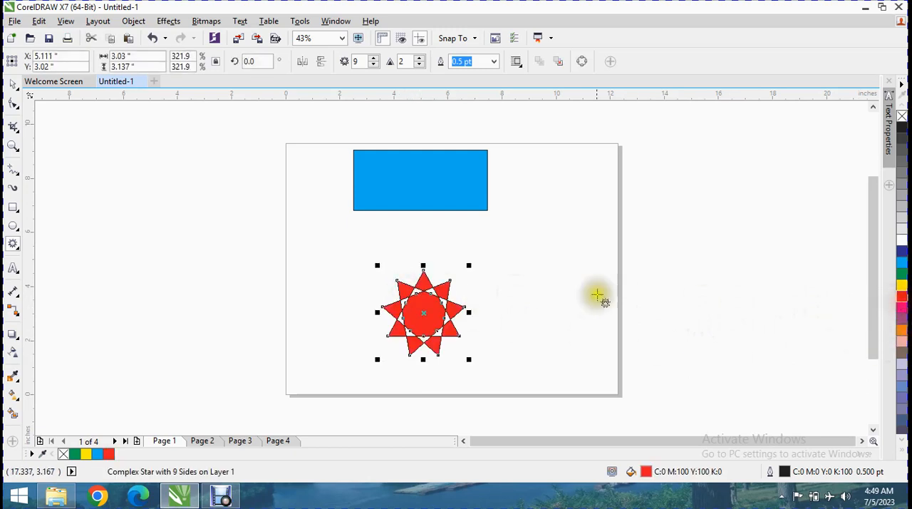
Draw a right-angle connector from the middle of the rectangle's bottom edge to the star's right-hand point
click(16, 311)
right_click(18, 314)
right_click(17, 320)
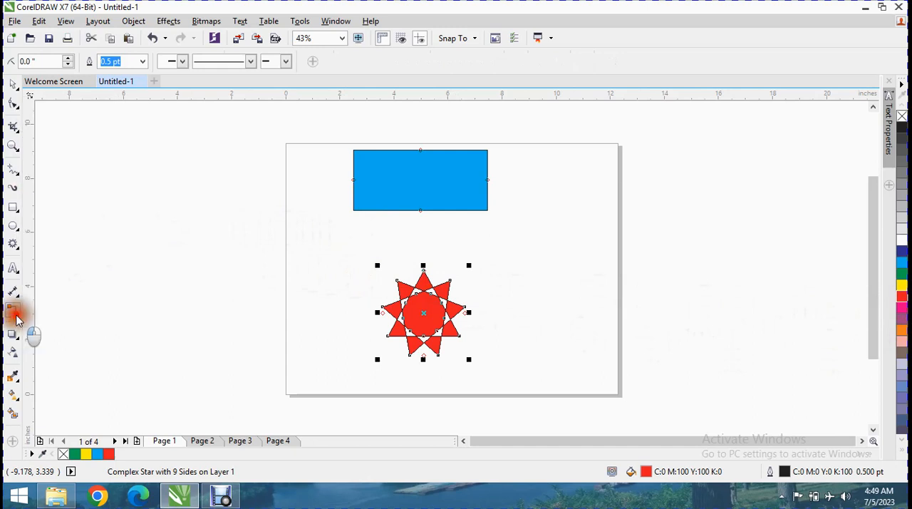
click(19, 320)
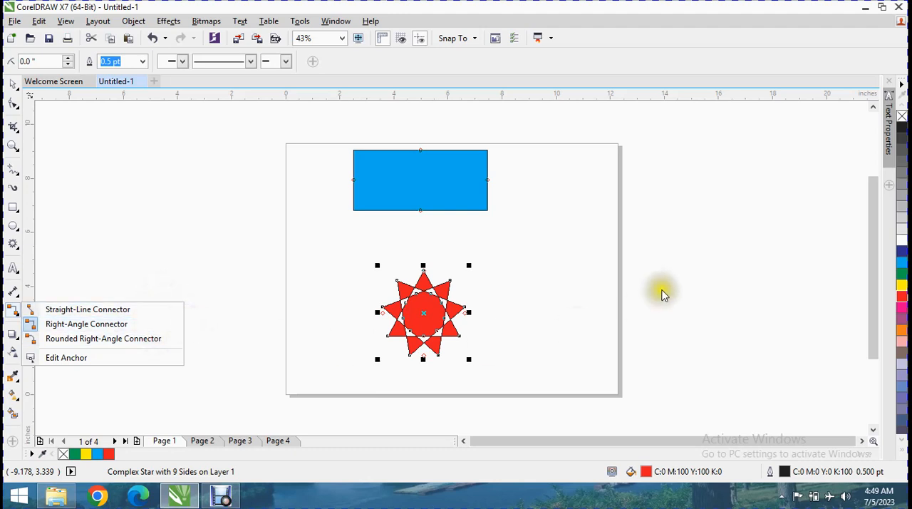
click(487, 180)
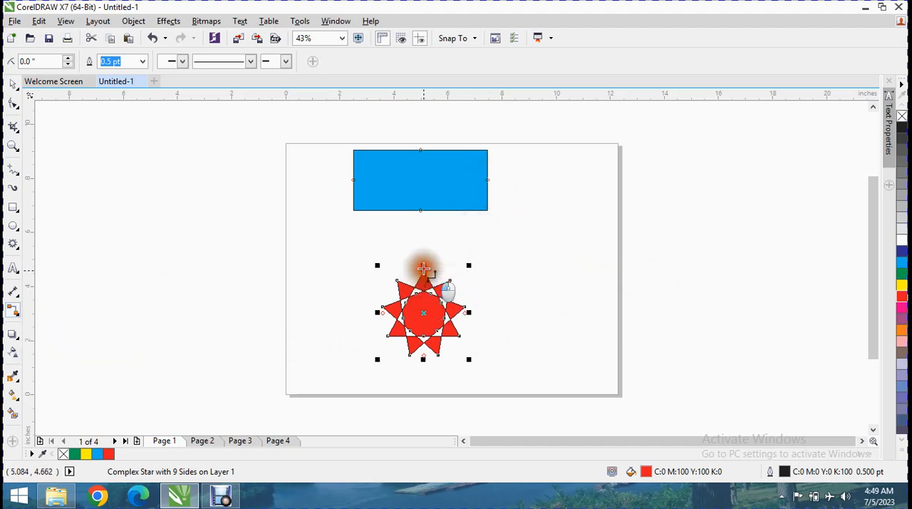
drag(419, 211, 465, 314)
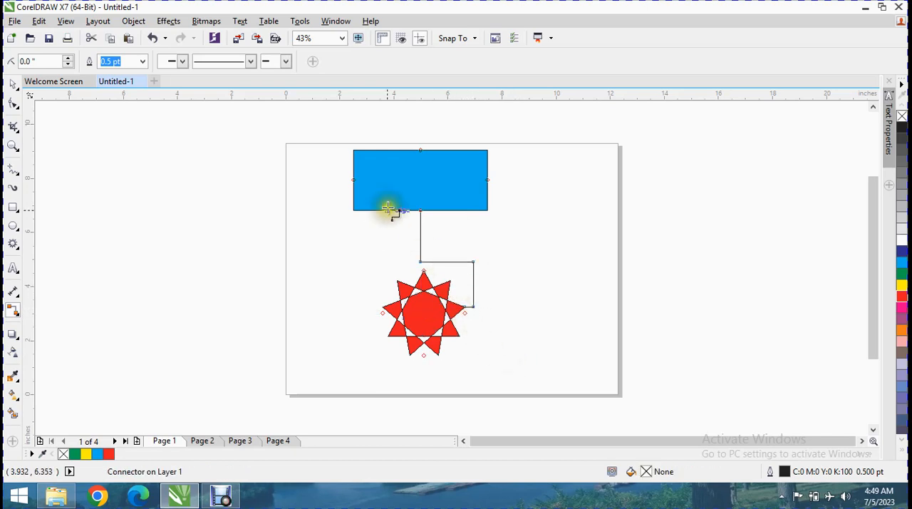
drag(473, 261, 498, 260)
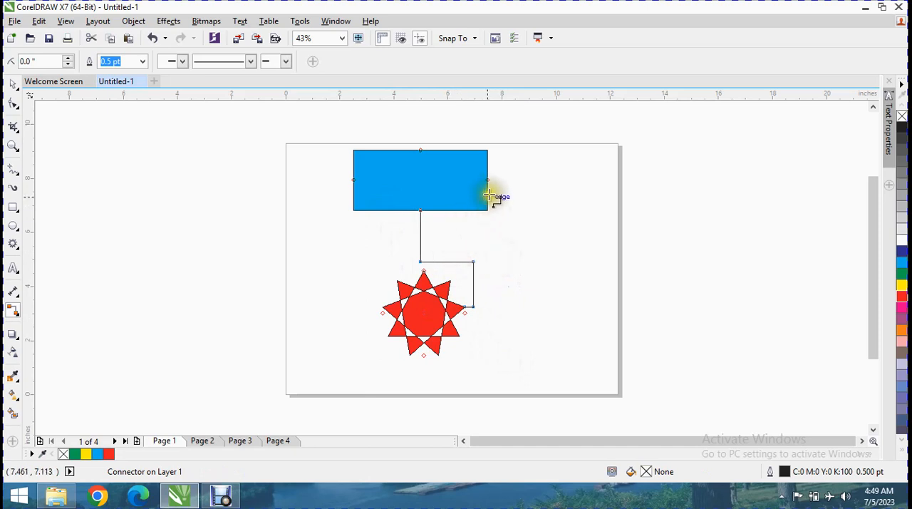
Draw a right-angle connector between the star's upper-left point and the middle of the rectangle's left edge
drag(393, 281, 393, 281)
drag(354, 206, 356, 181)
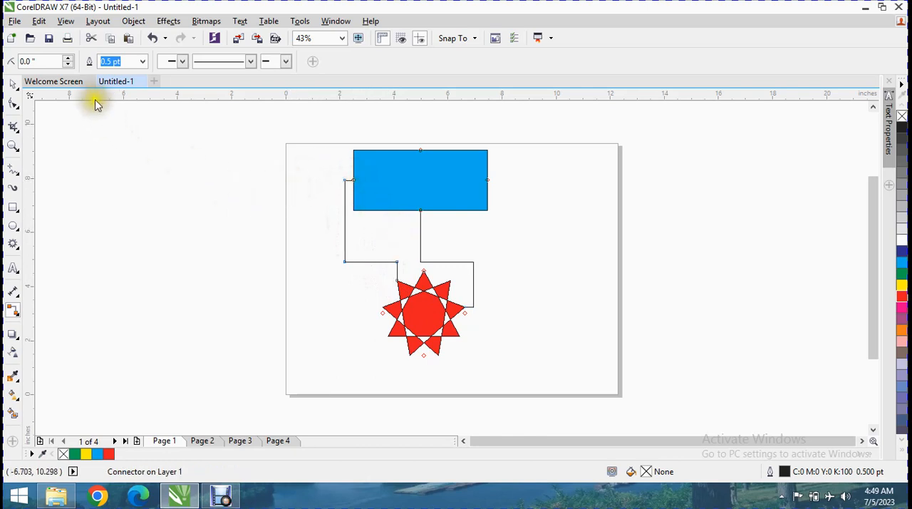
Set the corner rounding of both the left and the right connector to 3.937 inches
click(72, 58)
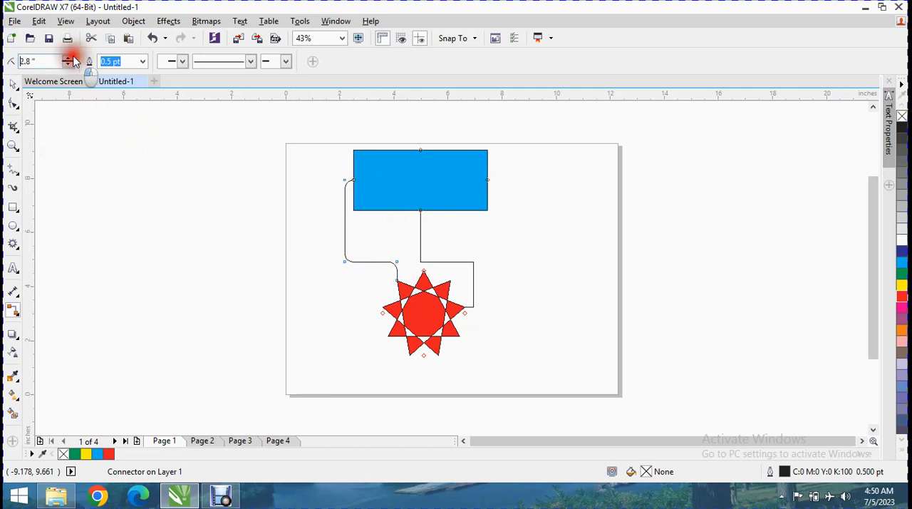
click(72, 58)
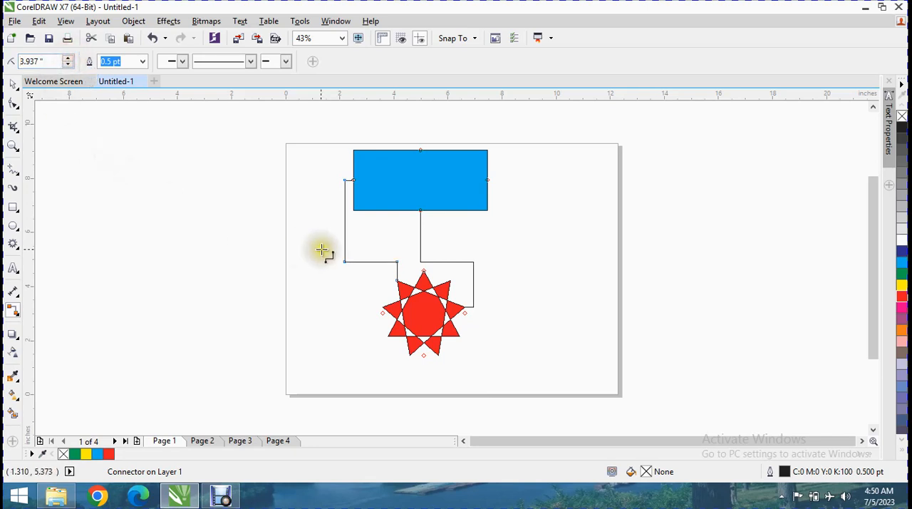
click(421, 261)
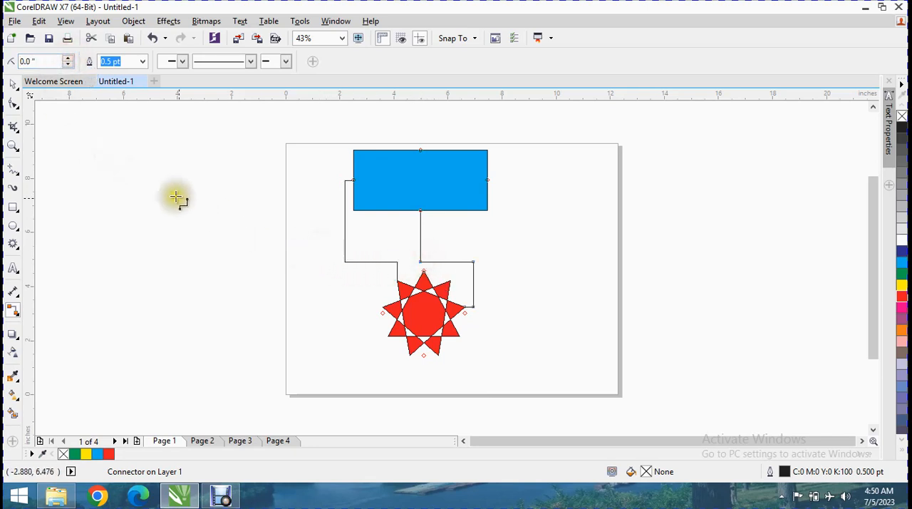
click(68, 60)
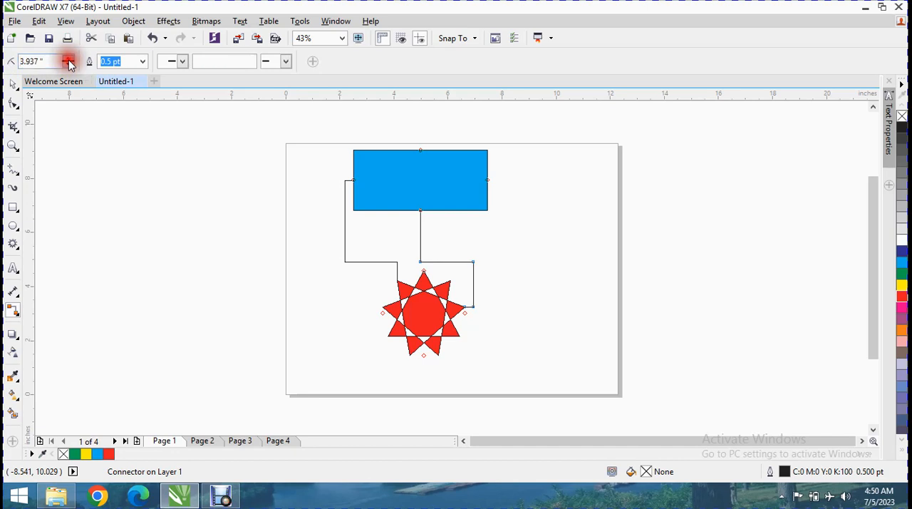
Reapply the 3.937-inch corner rounding to the left connector and set its line width to 12 pt
click(392, 262)
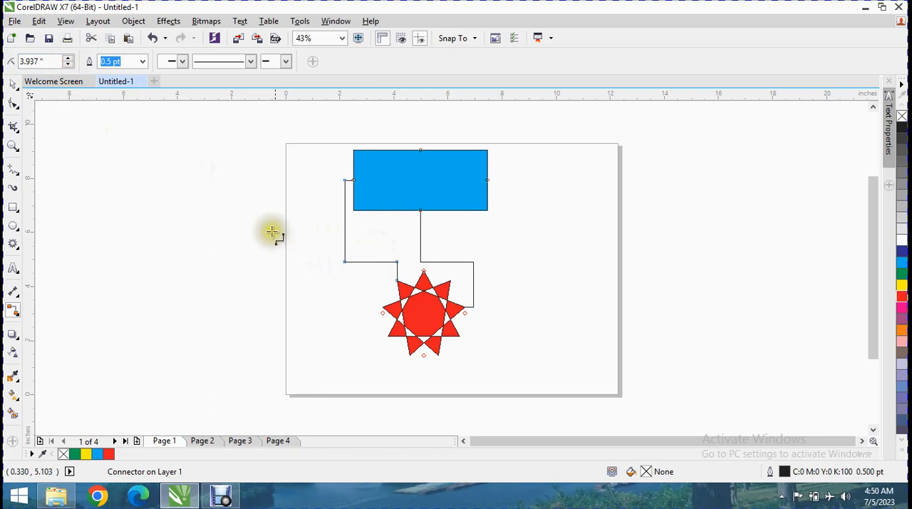
drag(30, 60, 6, 74)
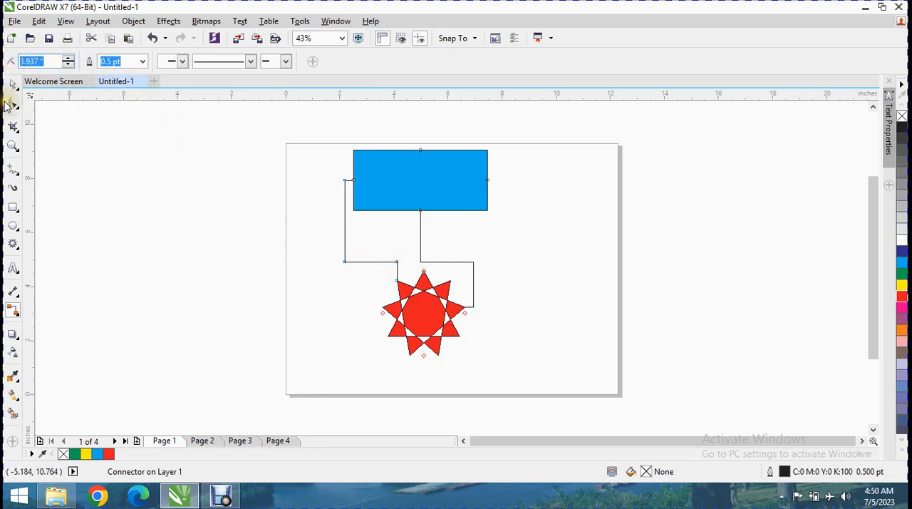
key(Return)
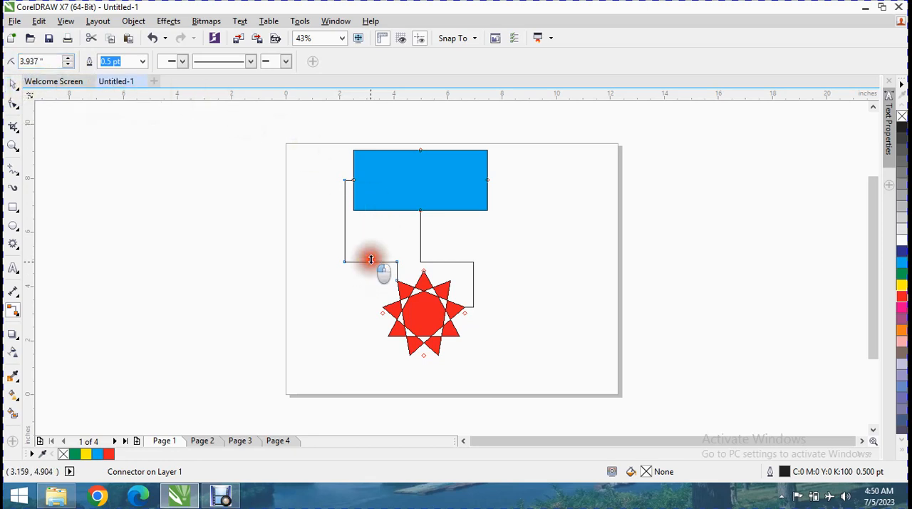
click(144, 62)
click(112, 185)
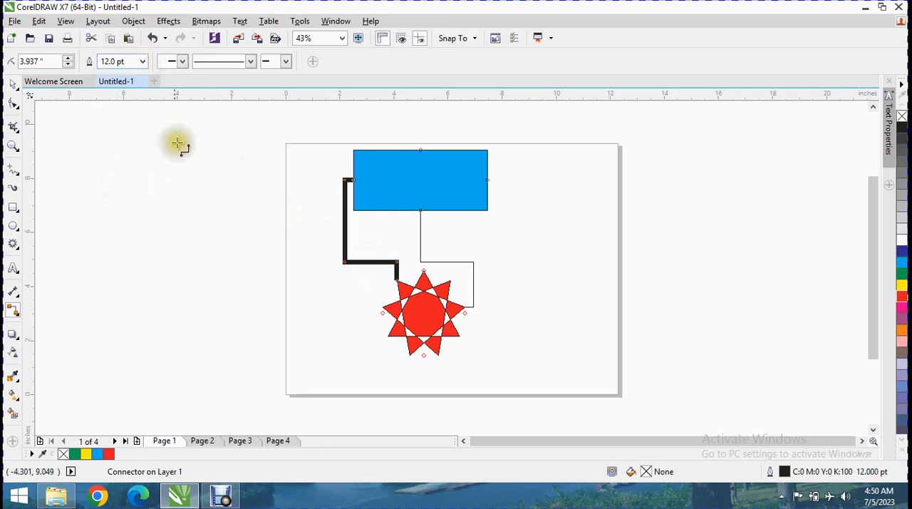
click(184, 65)
click(285, 62)
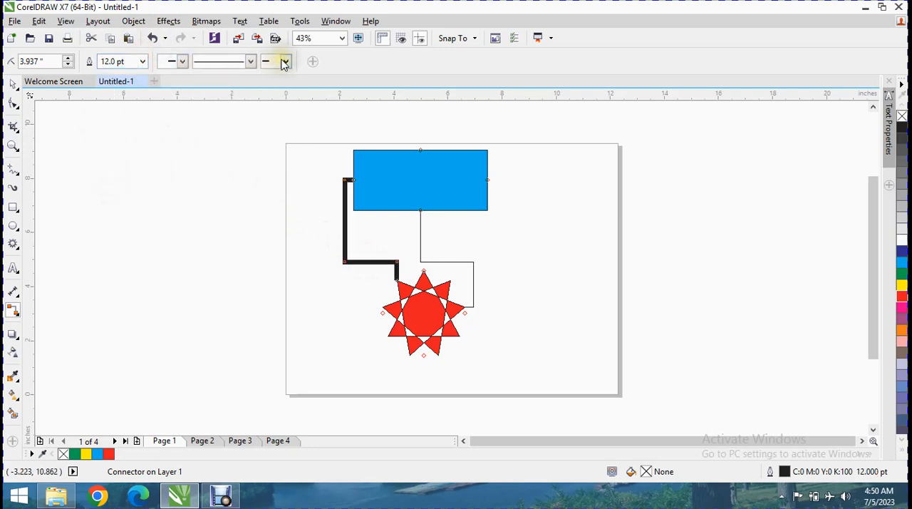
Draw a rounded right-angle connector from the middle of the rectangle's right edge to the star's lower-right point
click(17, 313)
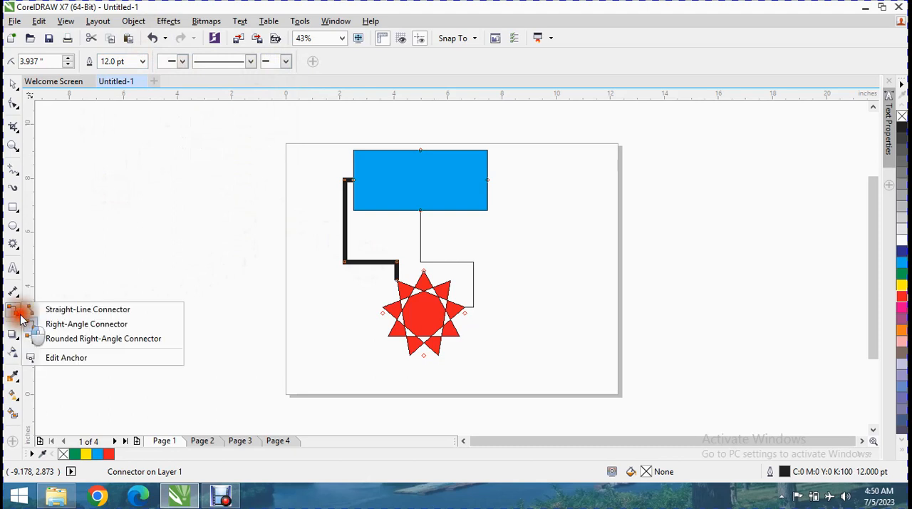
click(51, 345)
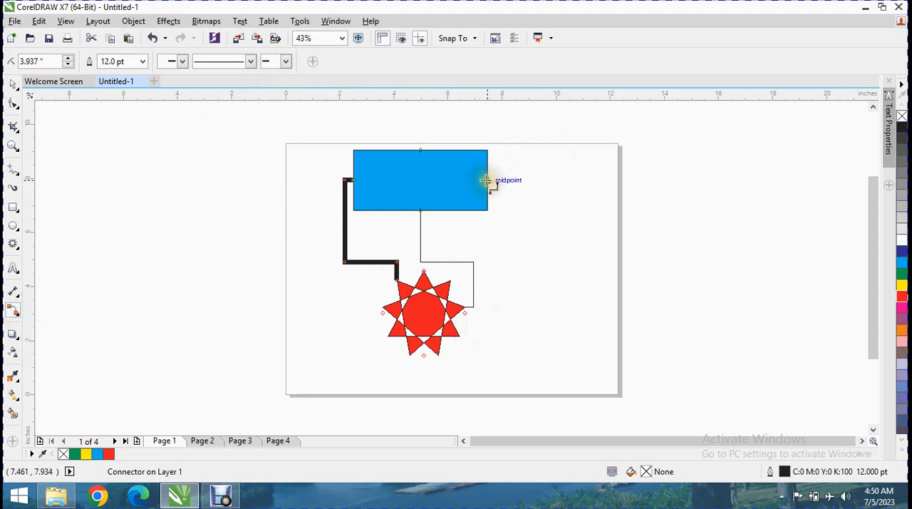
drag(490, 181, 545, 214)
drag(574, 296, 462, 339)
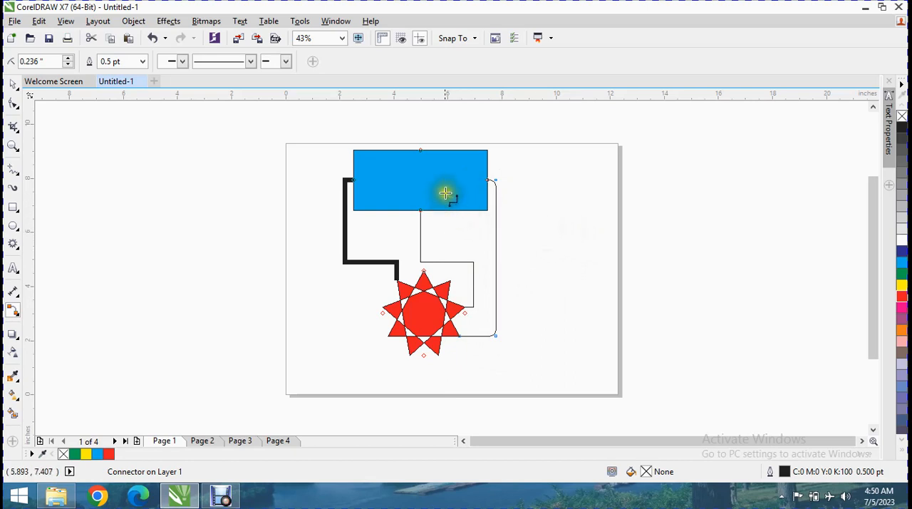
Move the blue rectangle beyond the page's right edge and the red star to the page's lower edge, keeping their connectors attached
click(16, 82)
drag(373, 169, 246, 153)
drag(301, 164, 222, 152)
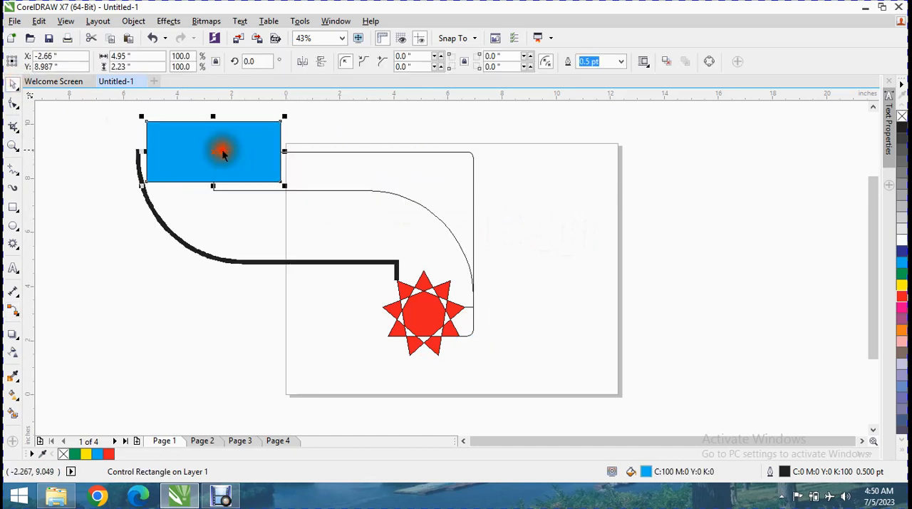
drag(250, 143, 753, 161)
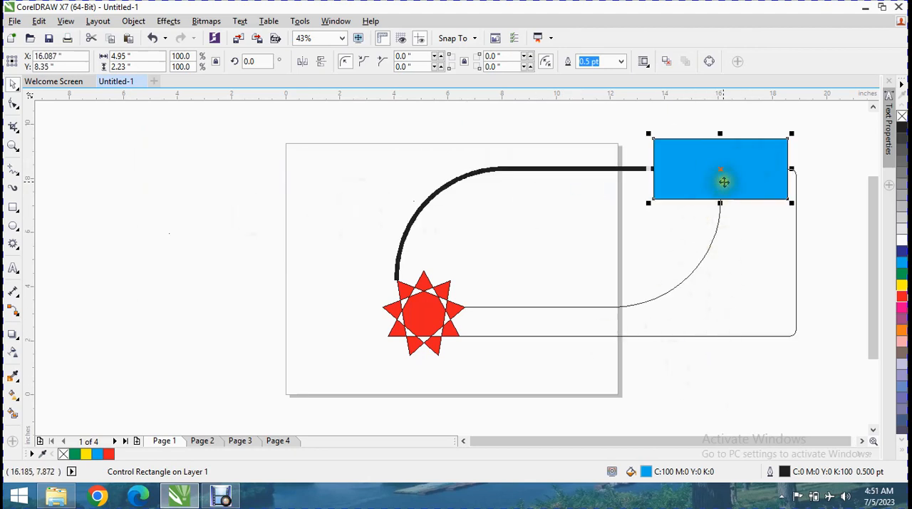
drag(420, 317, 199, 359)
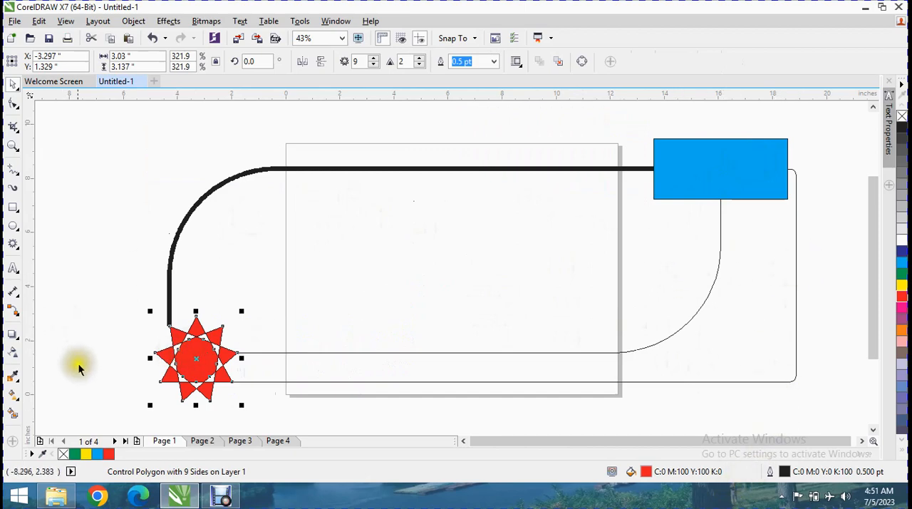
drag(205, 361, 422, 371)
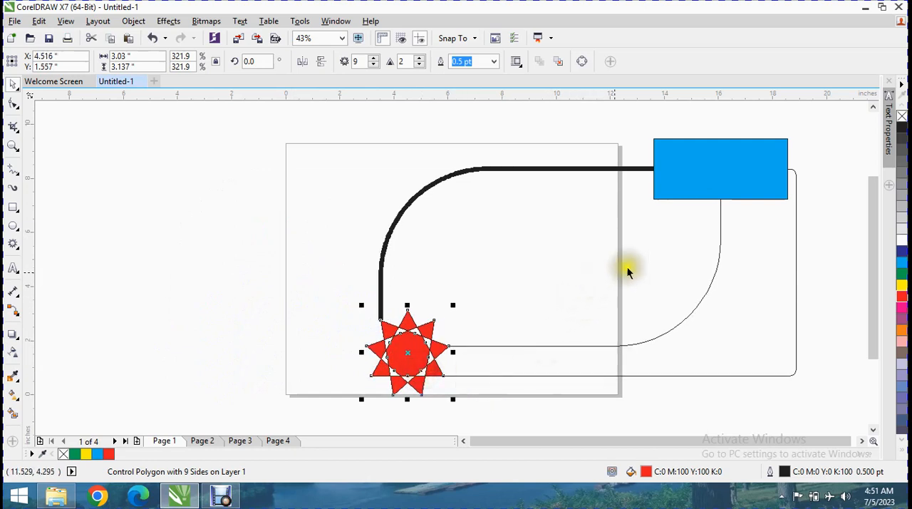
Delete the blue rectangle, the red star and the connectors between them
click(705, 166)
key(Delete)
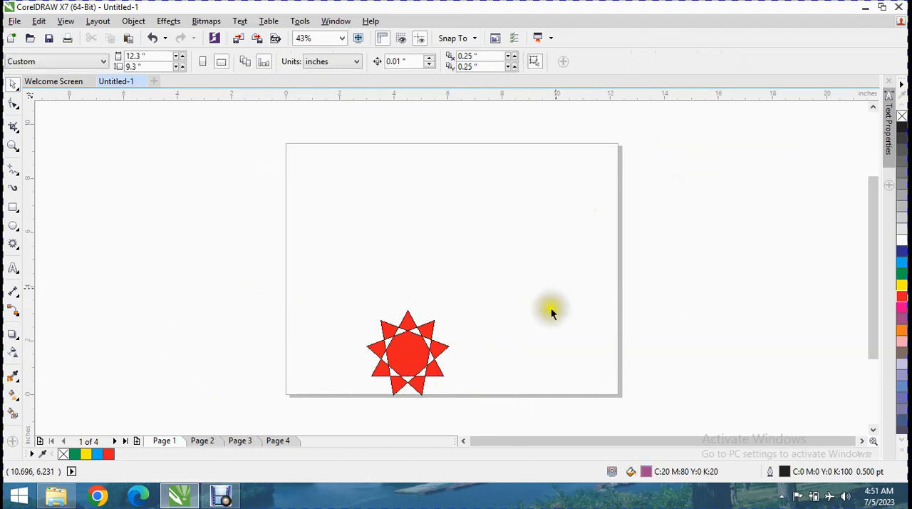
key(Delete)
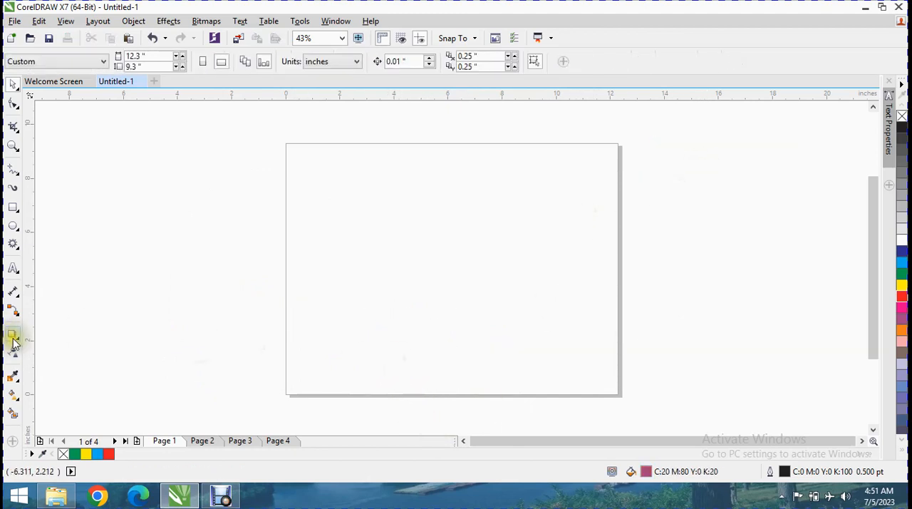
Draw a rectangle about 4.5 by 2.45 inches across the page's upper-left corner
click(16, 312)
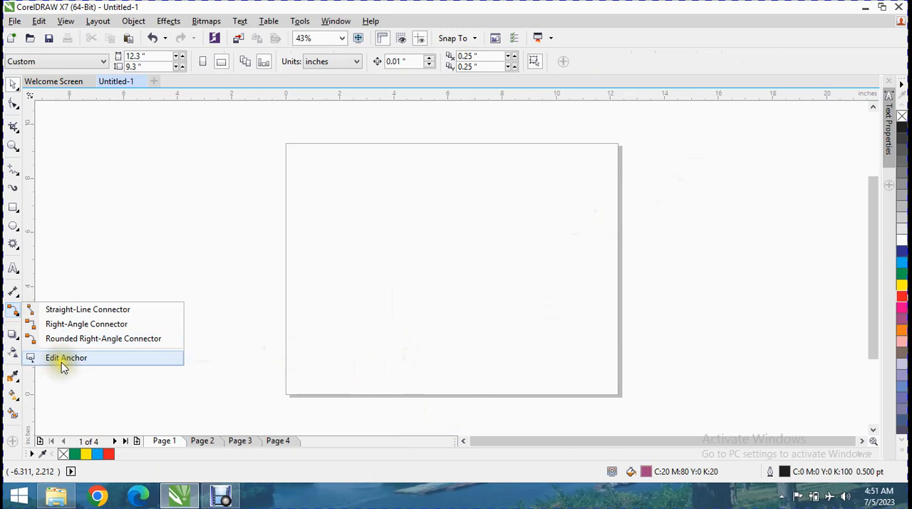
click(16, 212)
mouse_move(203, 136)
mouse_down()
mouse_move(273, 191)
mouse_move(325, 204)
mouse_up()
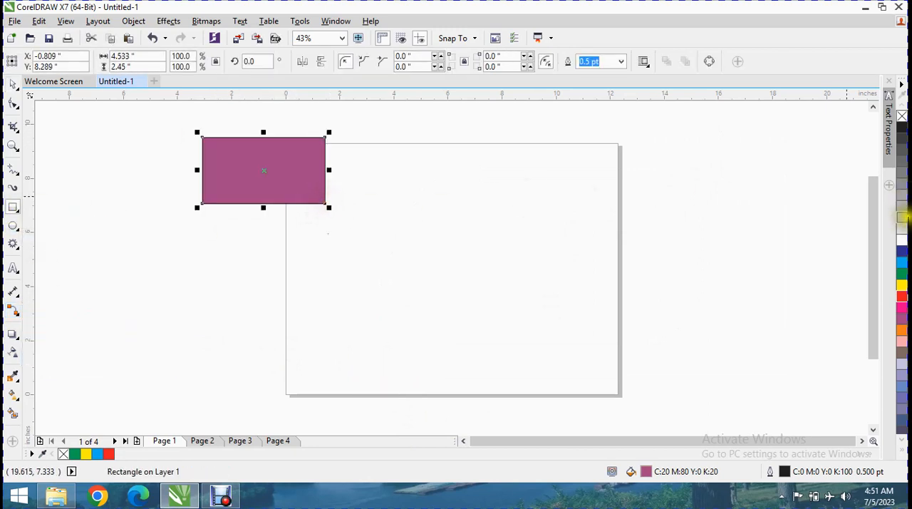
Draw a complex star about 3.6 by 3.2 inches in the lower-left part of the page
click(14, 244)
click(55, 272)
drag(349, 280, 433, 365)
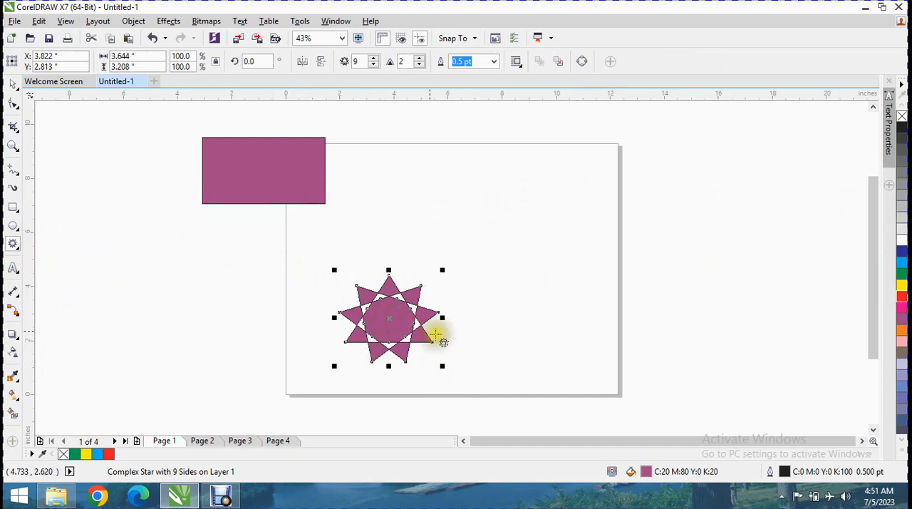
Give the star an elliptical fountain fill blending from purple to white
click(651, 474)
click(651, 473)
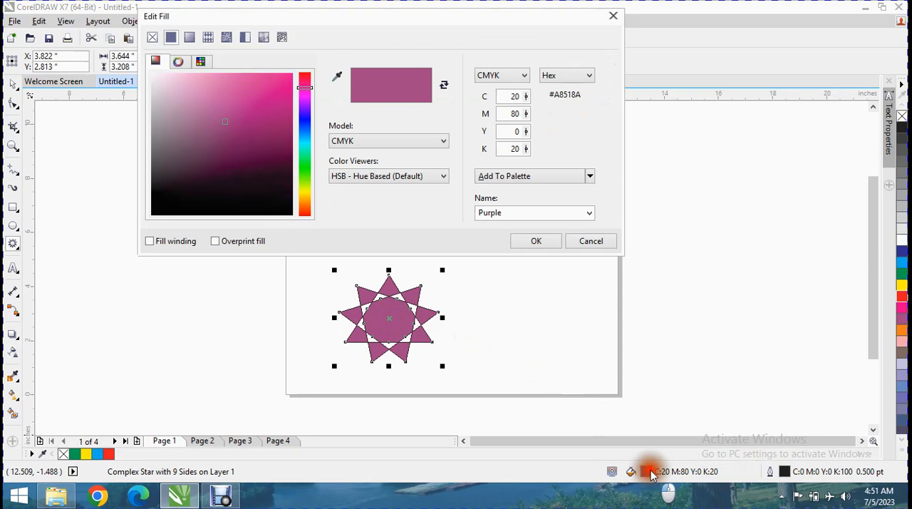
click(189, 43)
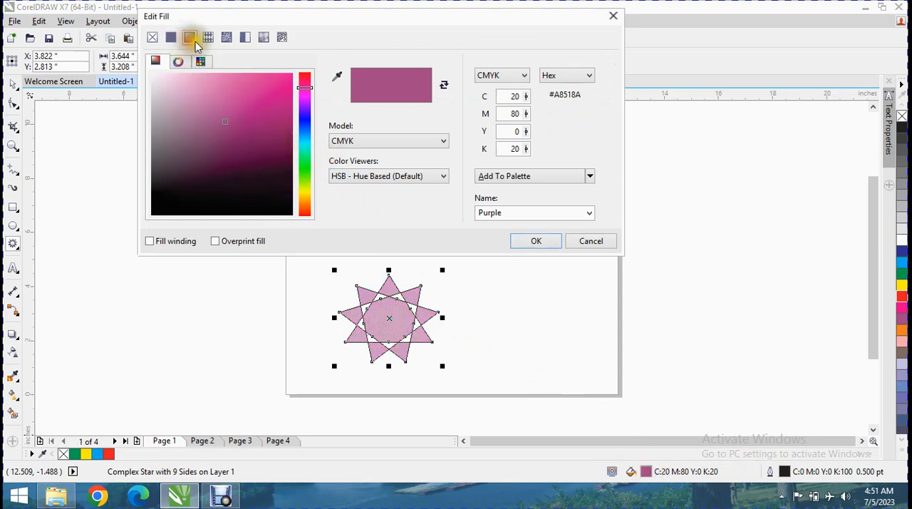
drag(219, 114, 203, 96)
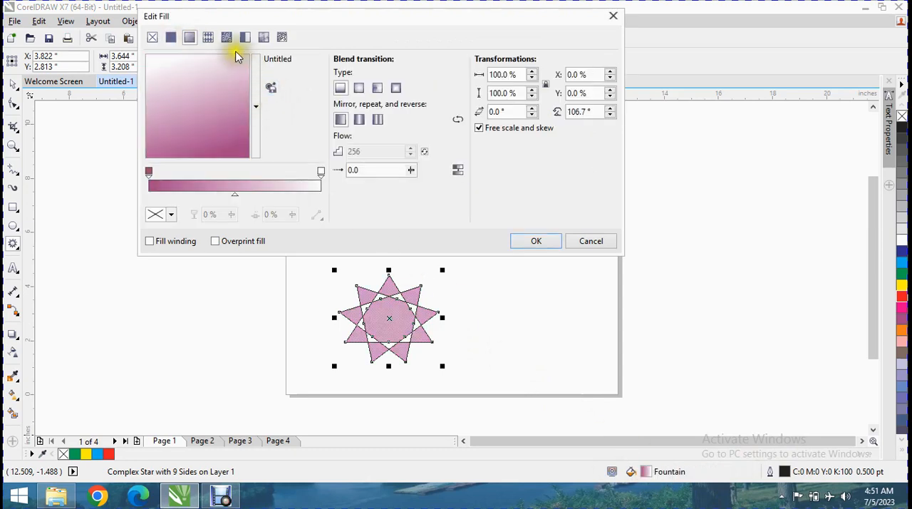
click(358, 88)
click(378, 95)
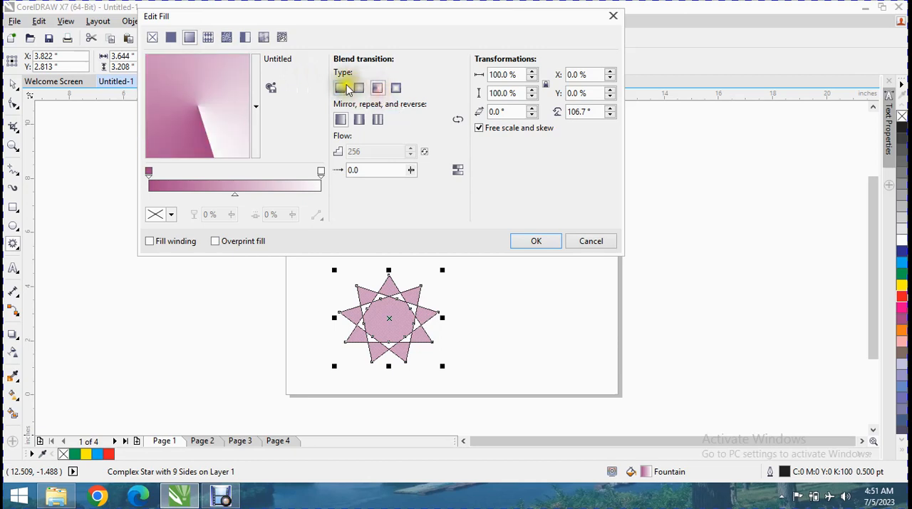
click(358, 87)
click(536, 242)
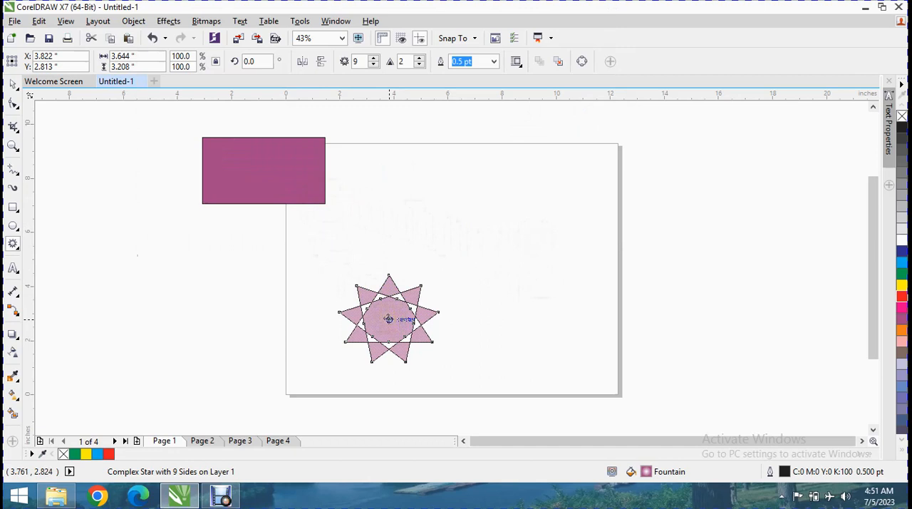
Add a connector anchor at the centre of the rectangle and another at the centre of the star
click(16, 310)
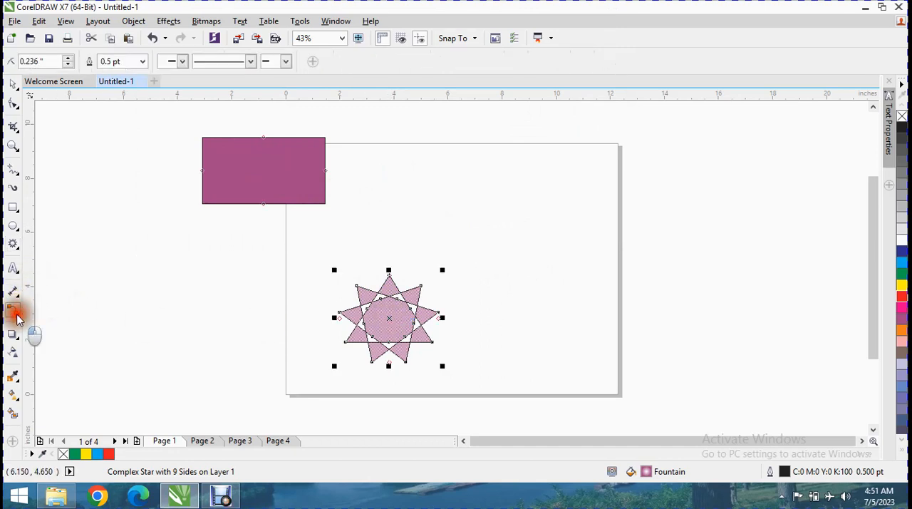
click(18, 318)
click(57, 356)
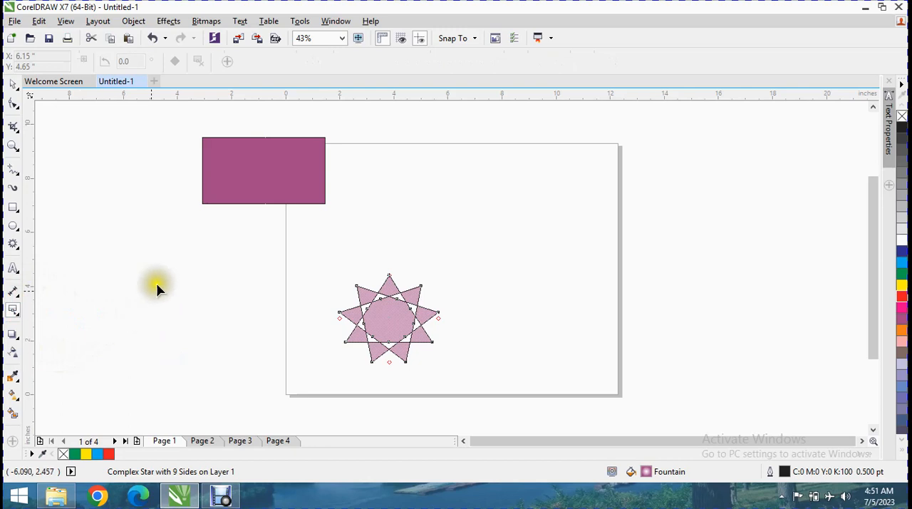
click(258, 172)
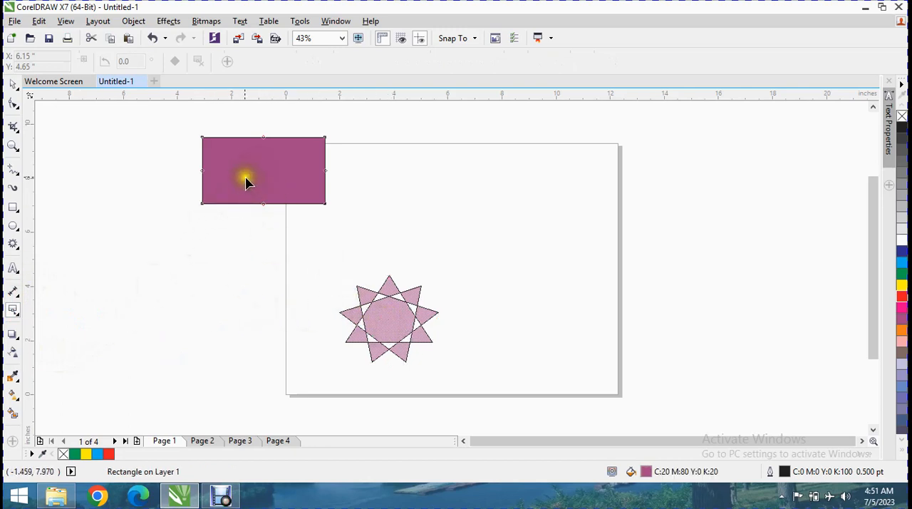
drag(262, 168, 336, 262)
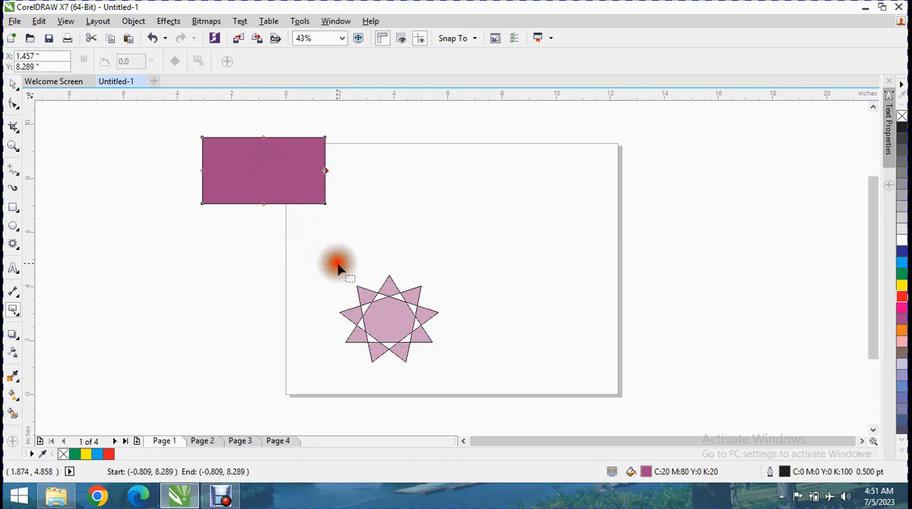
click(383, 321)
click(385, 319)
click(265, 169)
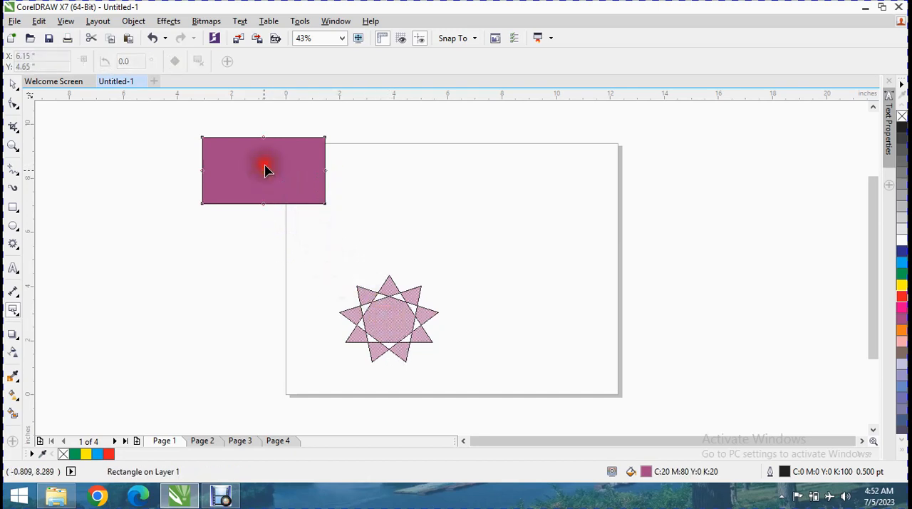
click(397, 326)
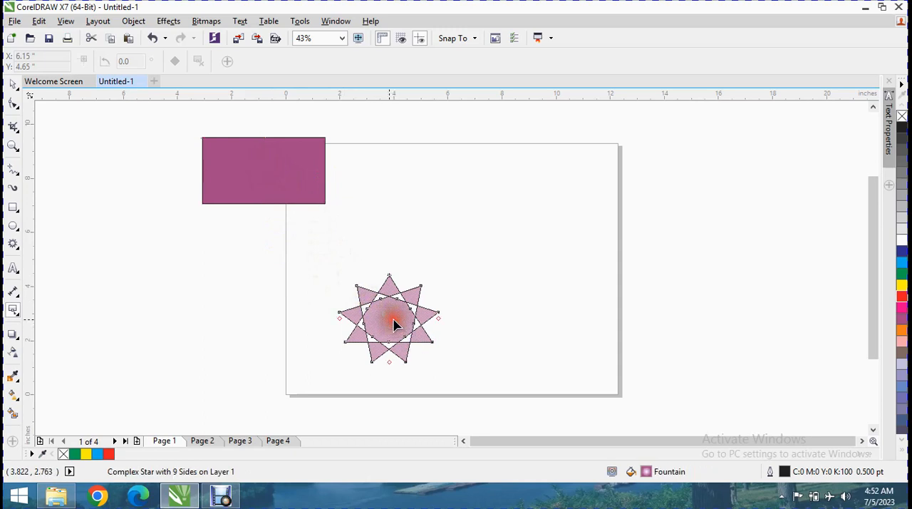
mouse_move(385, 322)
mouse_down()
mouse_move(316, 240)
mouse_move(291, 189)
mouse_move(389, 325)
mouse_up()
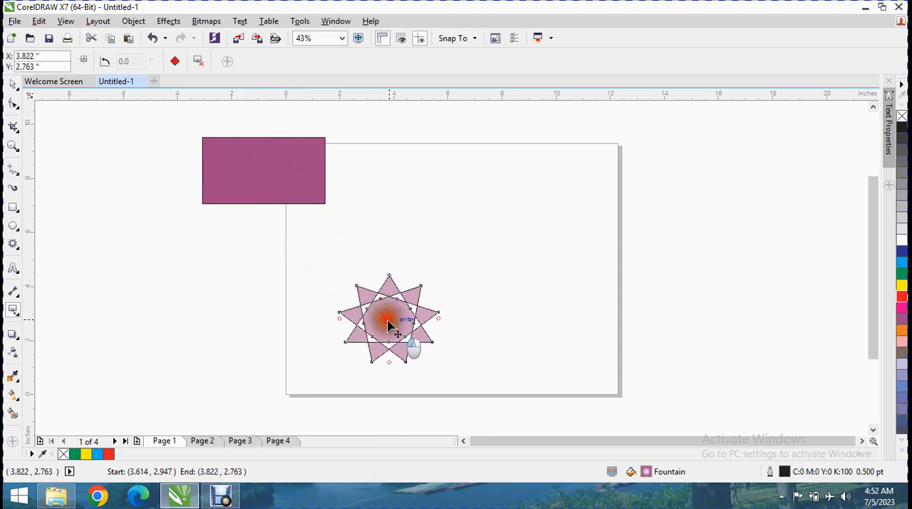
Join the two centre anchors with a straight-line connector and move the rectangle off the page's left edge
click(23, 318)
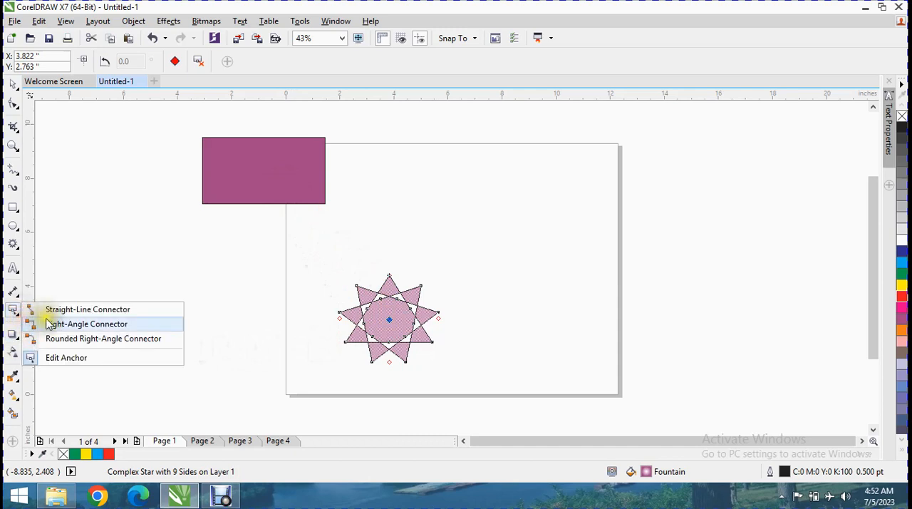
click(57, 322)
drag(263, 171, 389, 323)
click(14, 83)
drag(294, 166, 222, 185)
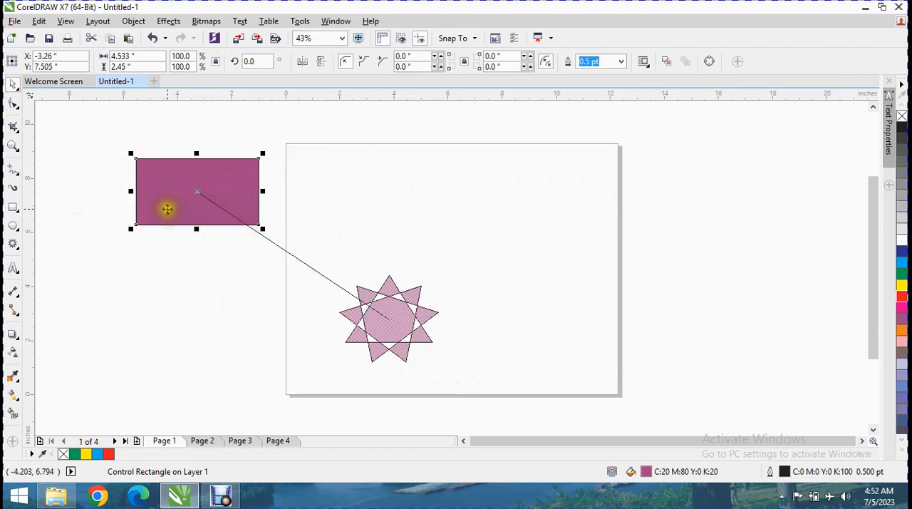
Add a connector anchor near the rectangle's lower-left corner and another at the star's lower-left point
click(19, 316)
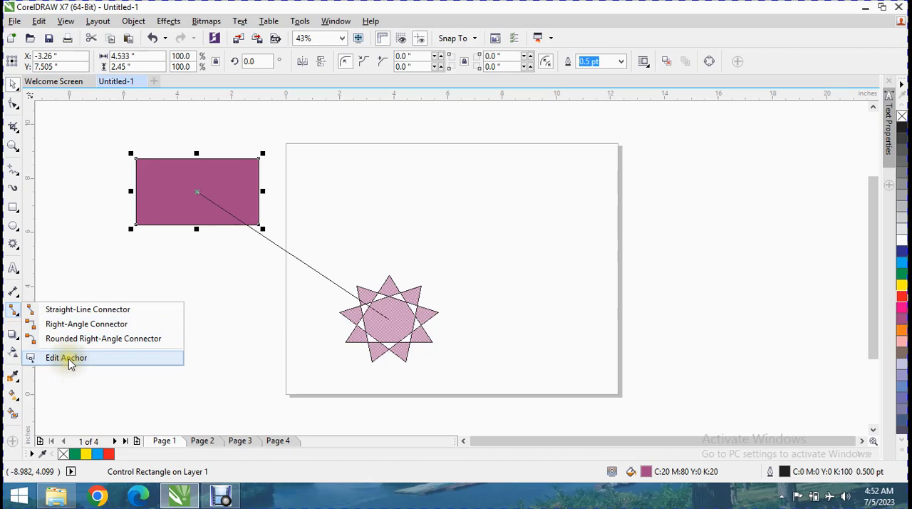
click(71, 358)
click(154, 218)
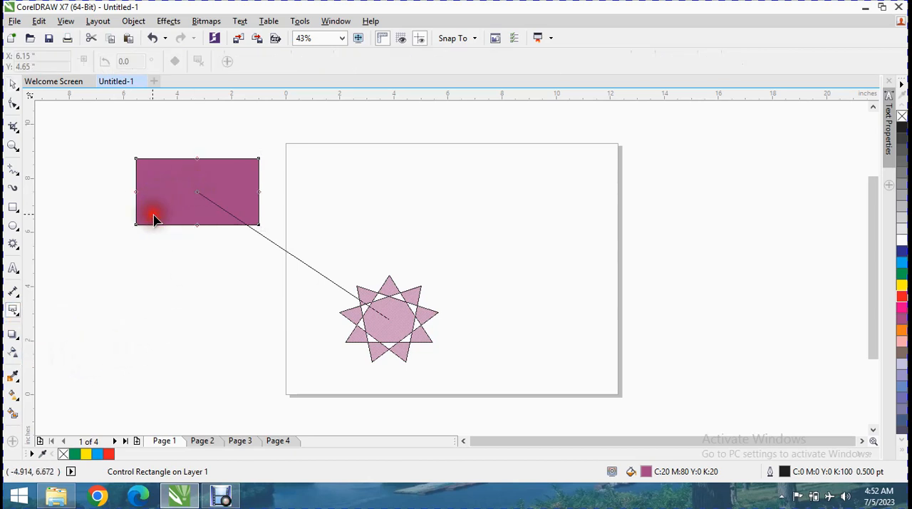
click(357, 344)
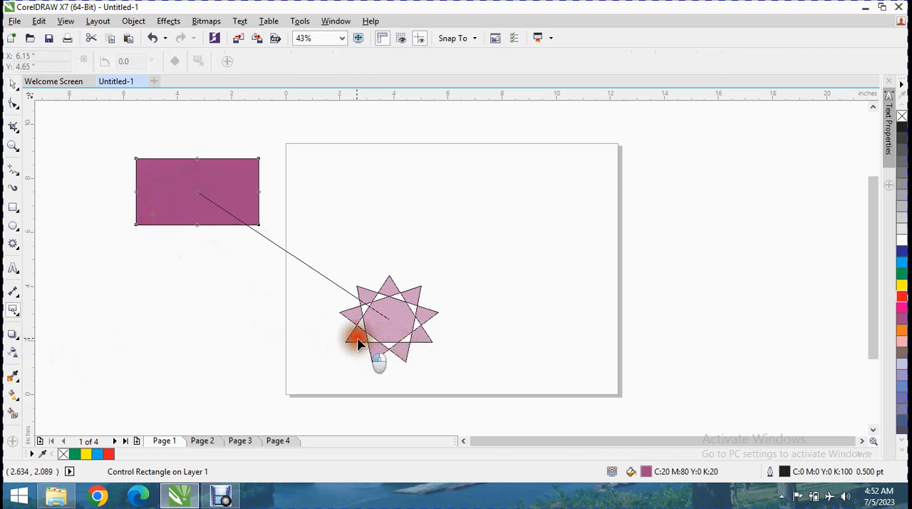
Draw a straight-line connector between the anchors near the rectangle's lower-left corner and the star's lower-left point
click(20, 318)
click(62, 308)
drag(154, 213, 360, 342)
Move the rectangle farther left of the page and the star to the page's right half, at about X 8.4, Y 6.3 inches
click(13, 84)
drag(171, 176, 262, 158)
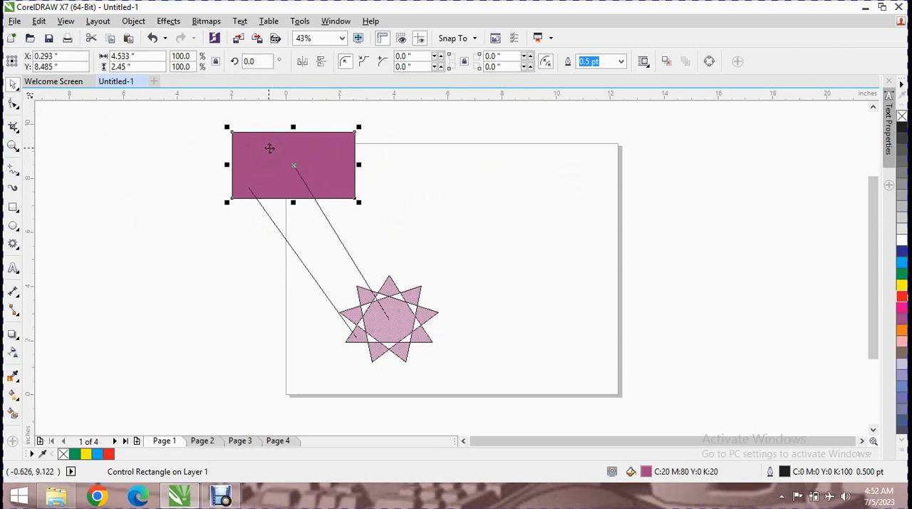
drag(270, 147, 133, 150)
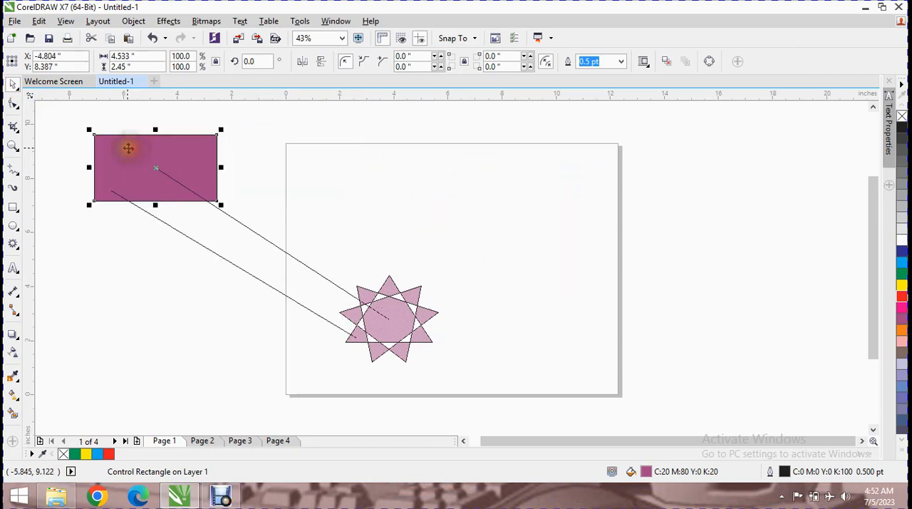
drag(377, 302, 524, 239)
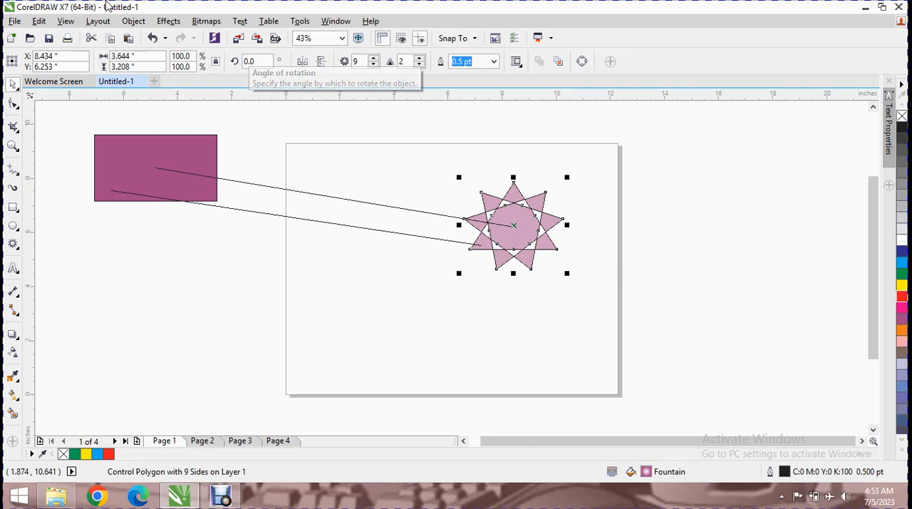
Set the line width of the connector between the two shape centres to 24 pt
click(245, 184)
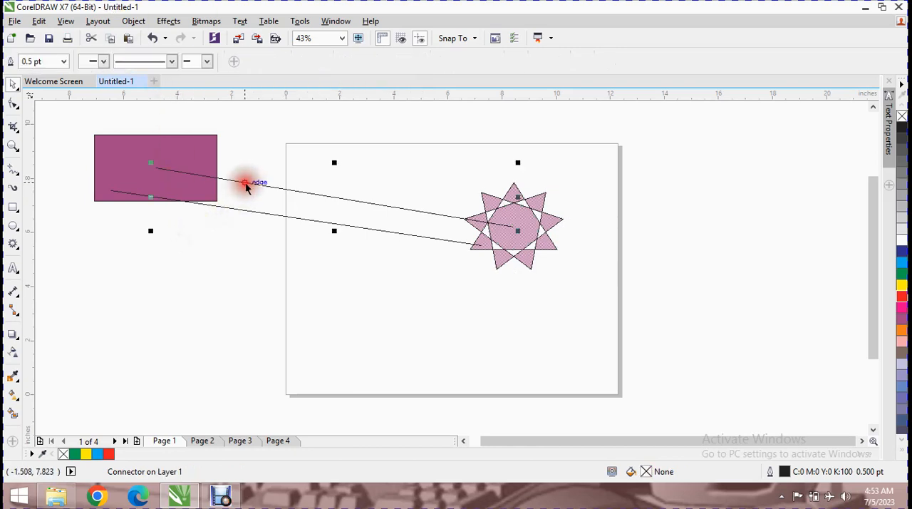
click(63, 61)
click(32, 204)
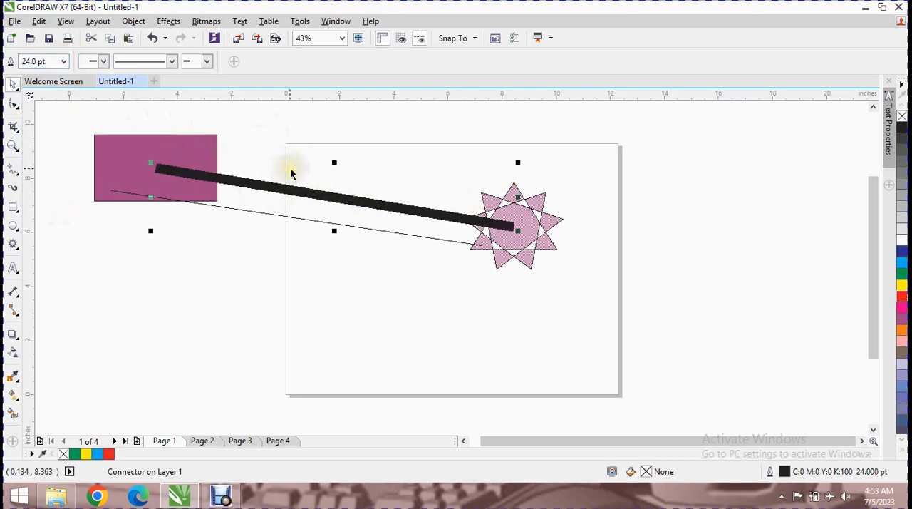
Draw a thought-bubble callout about 4.2 by 2.4 inches, with its tail starting at the thick connector
click(15, 245)
click(19, 249)
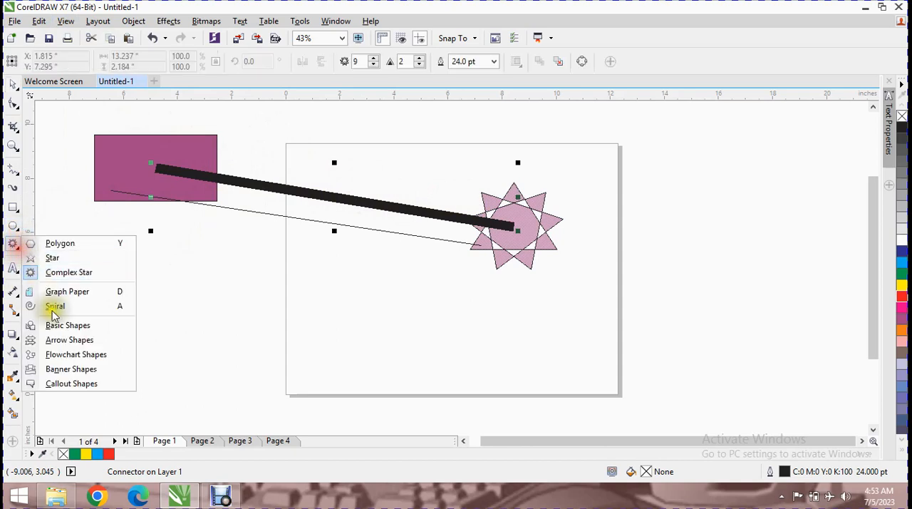
click(82, 384)
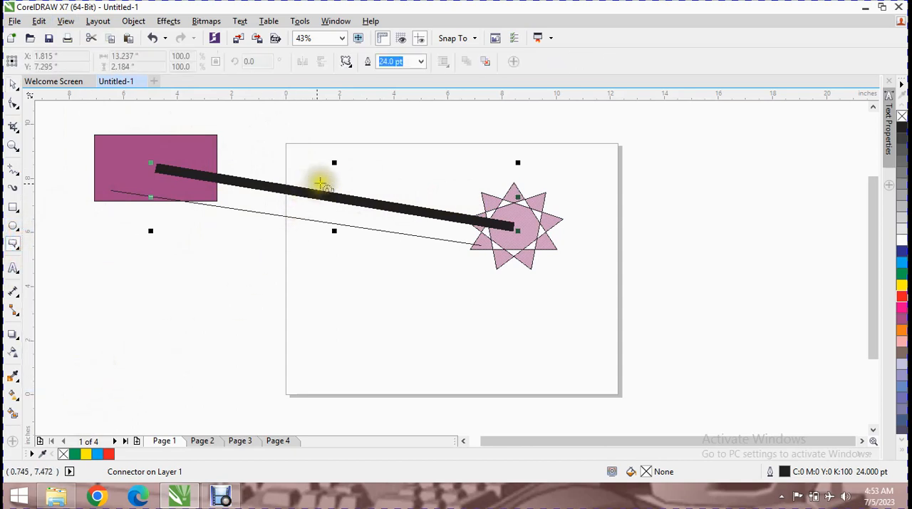
drag(324, 193, 446, 121)
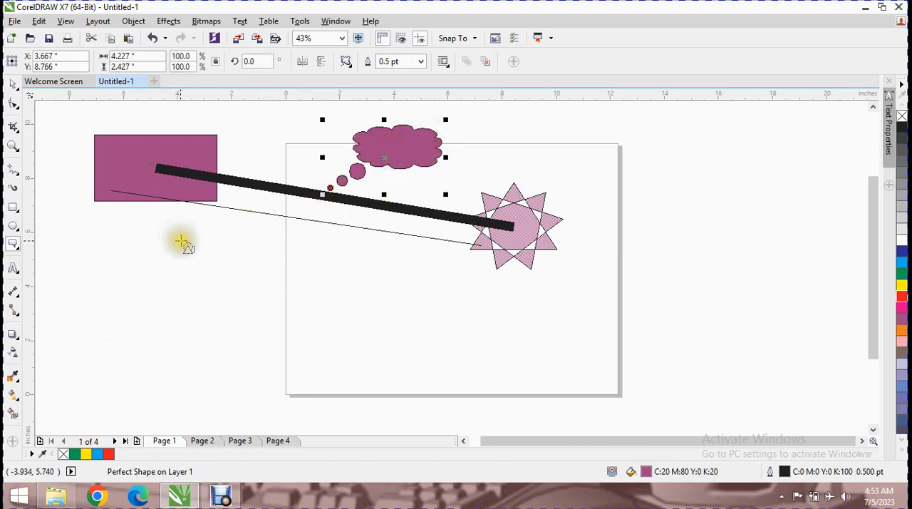
Add the artistic text "SDSADS" inside the callout cloud
key(d)
click(12, 265)
click(399, 146)
text(SDSADS)
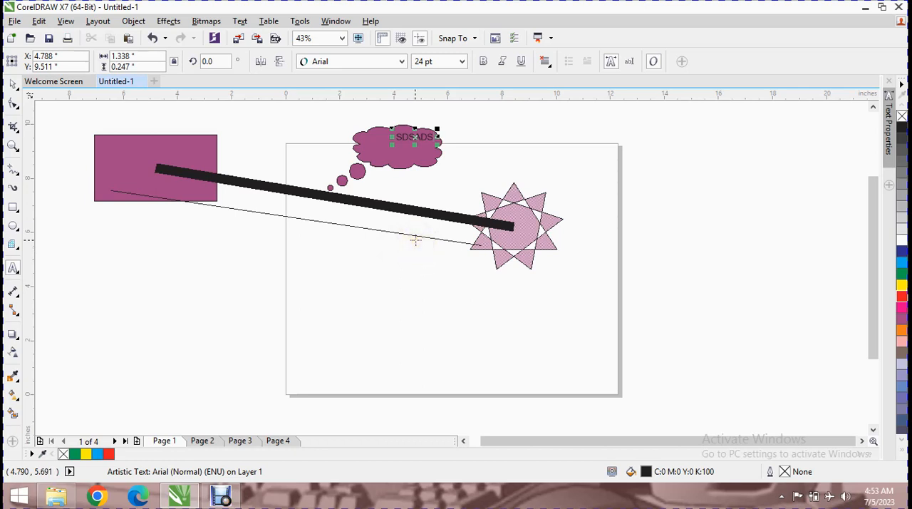
click(221, 496)
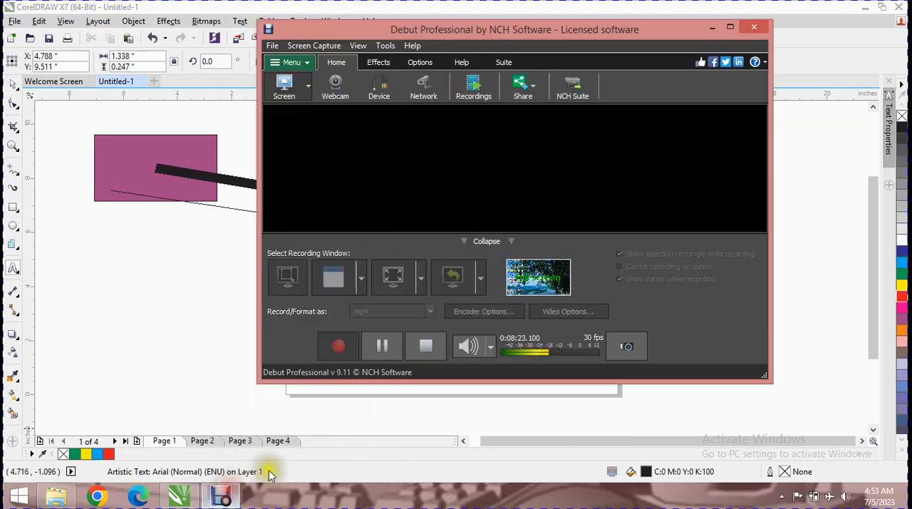